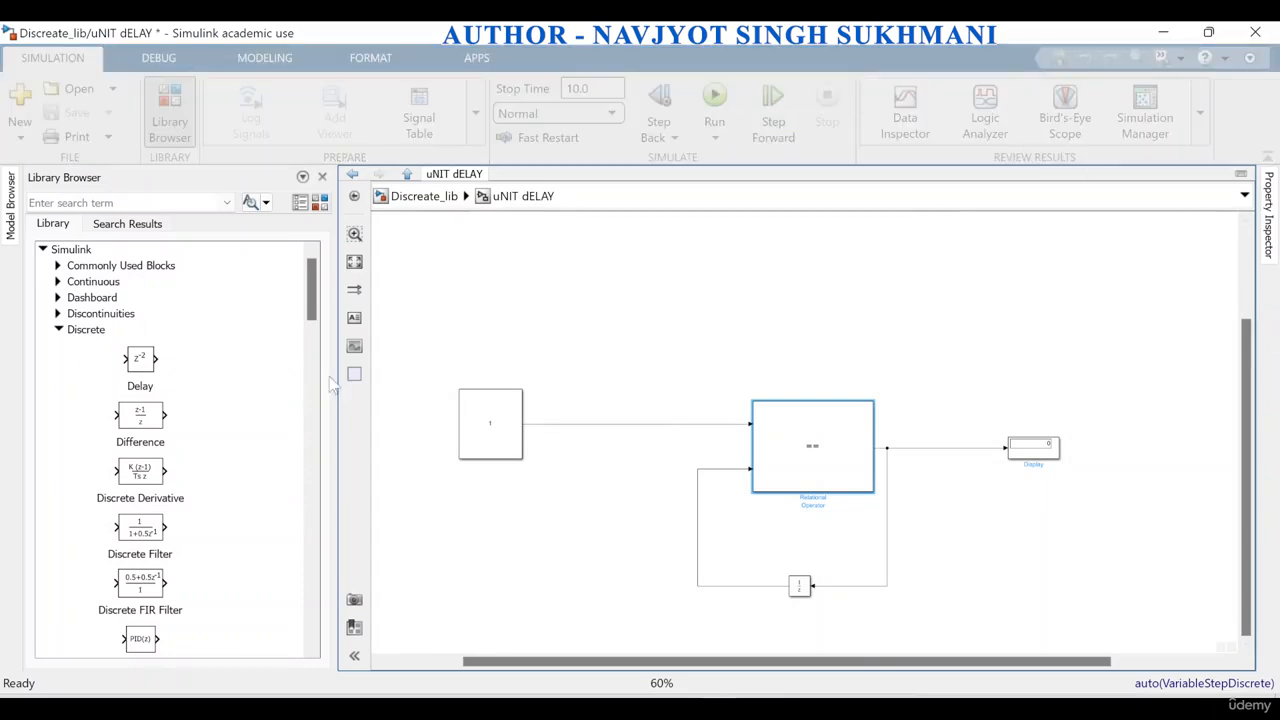
Set the Constant block's value to 5 and run the simulation.
scroll(677, 490, down, 3)
scroll(605, 452, up, 5)
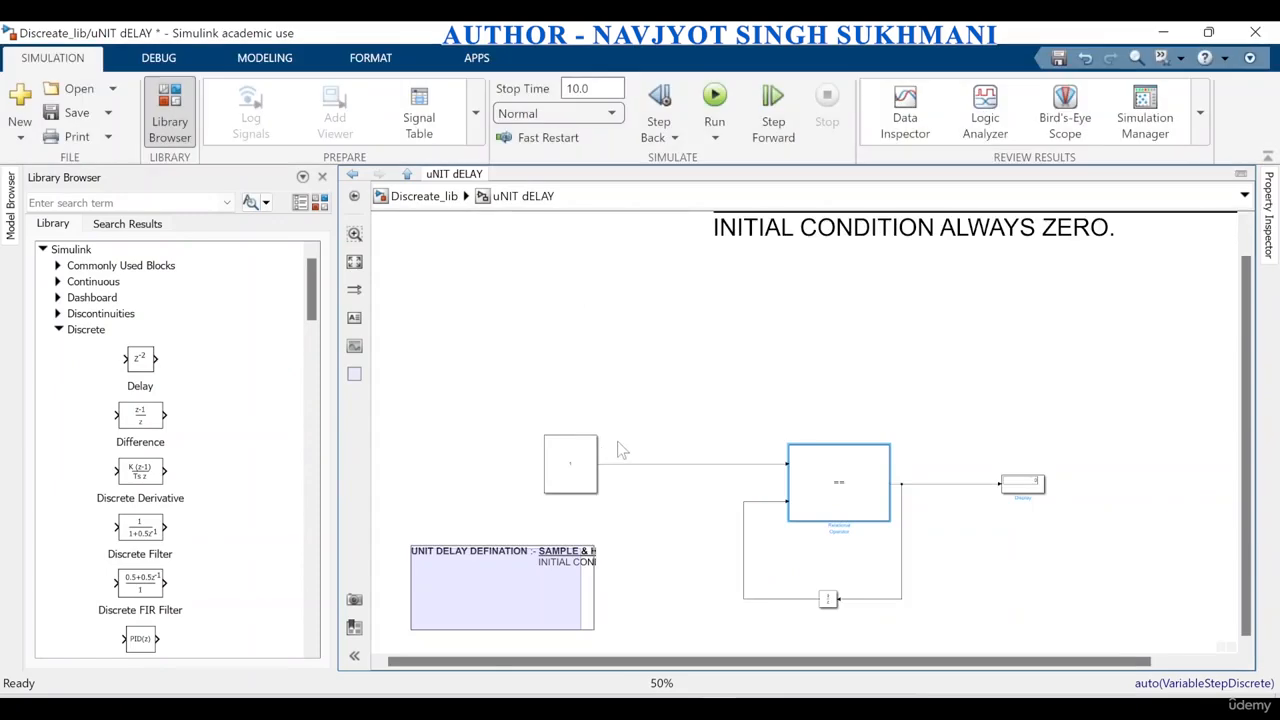
scroll(605, 472, down, 3)
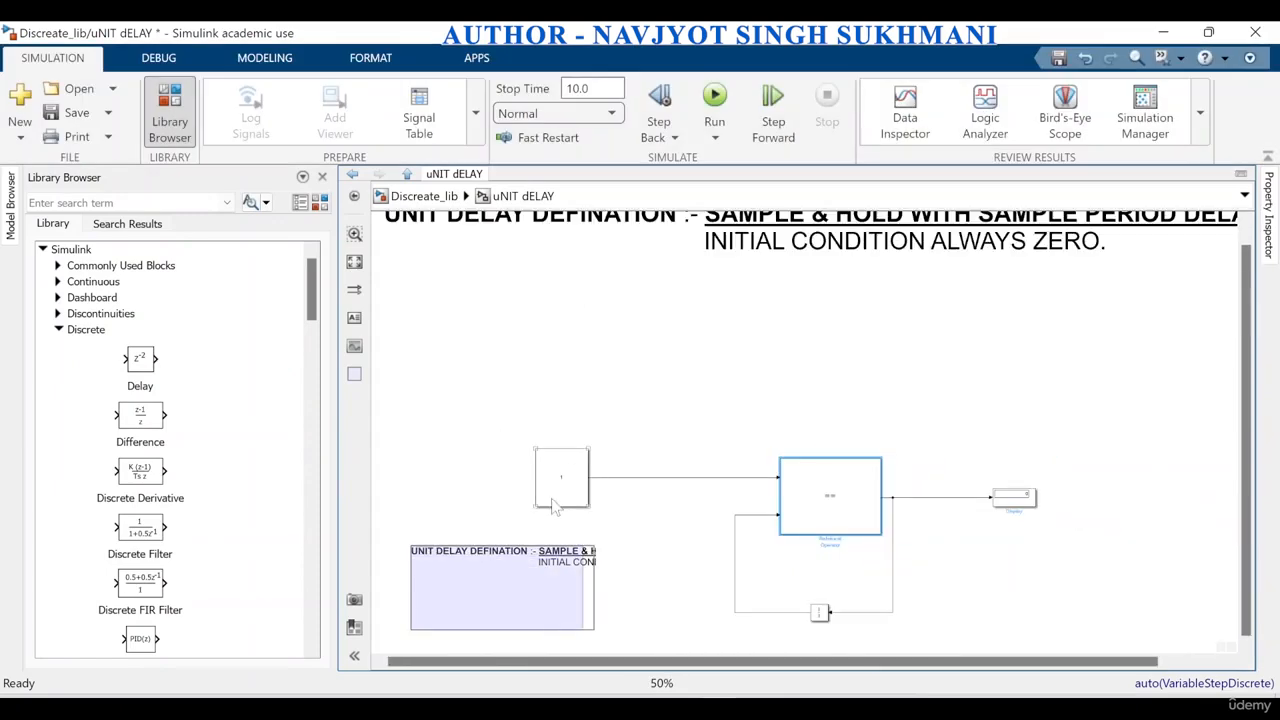
double_click(563, 480)
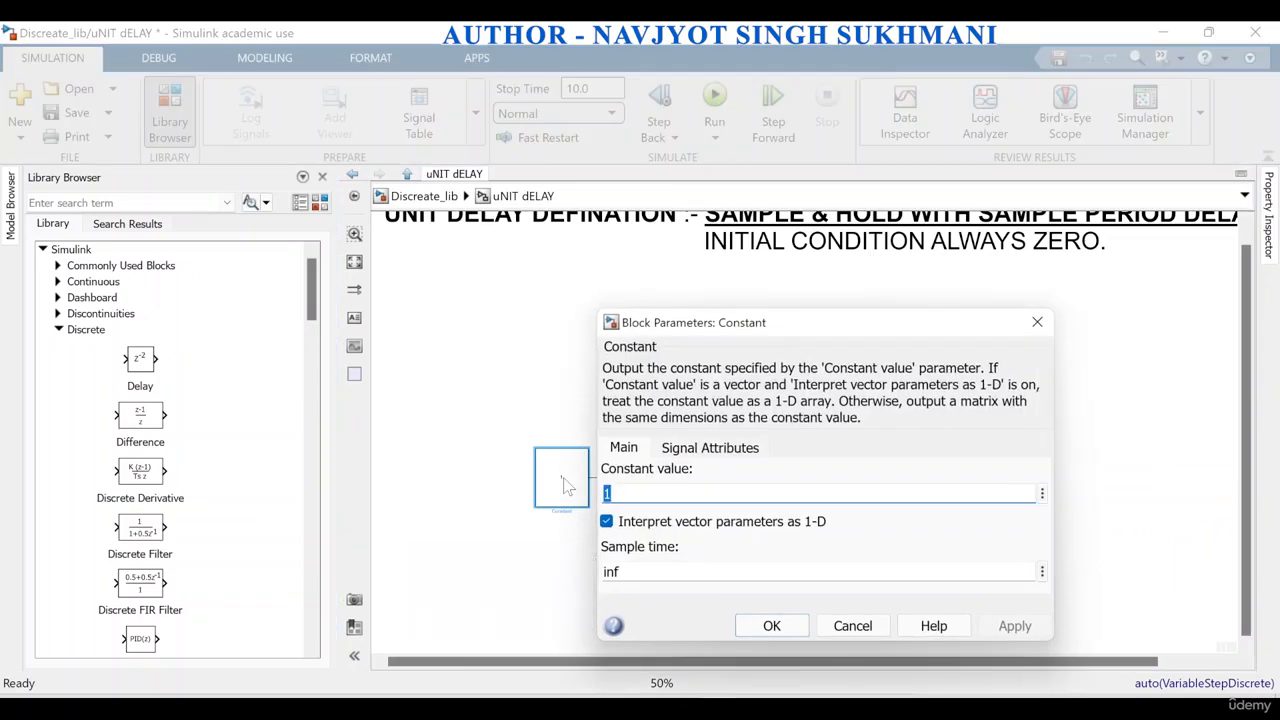
text(5)
click(1014, 626)
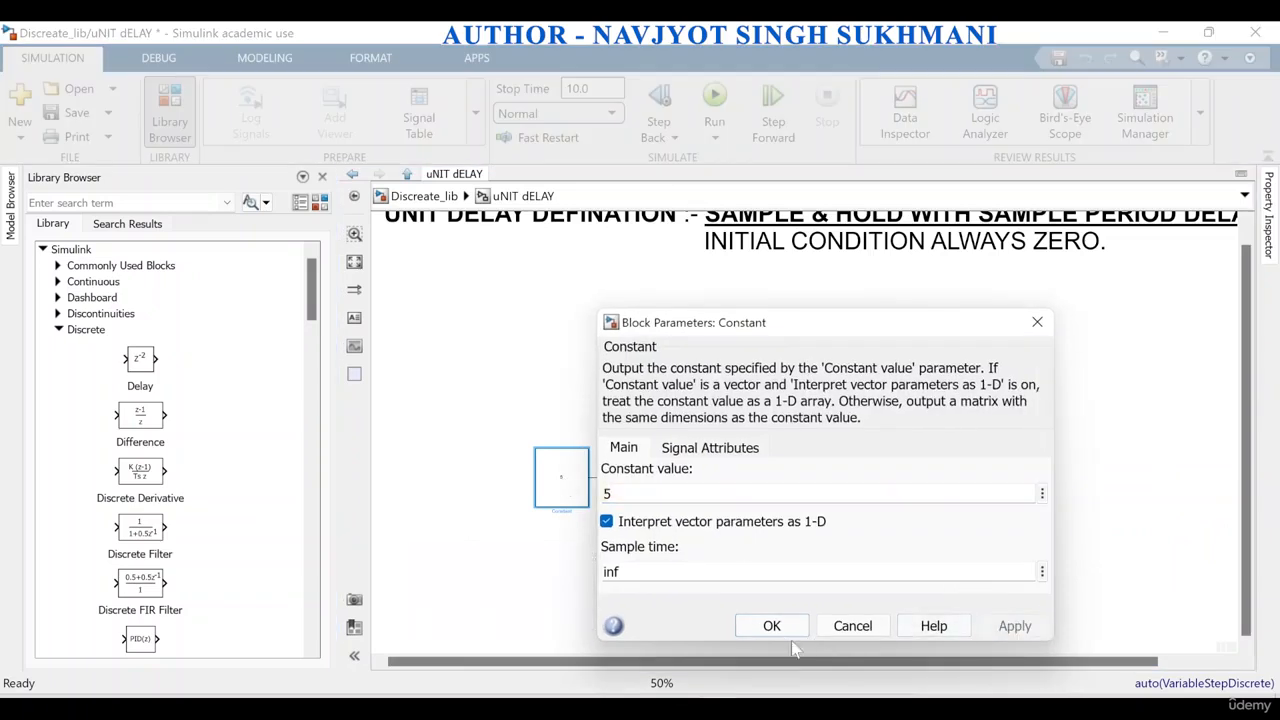
click(771, 626)
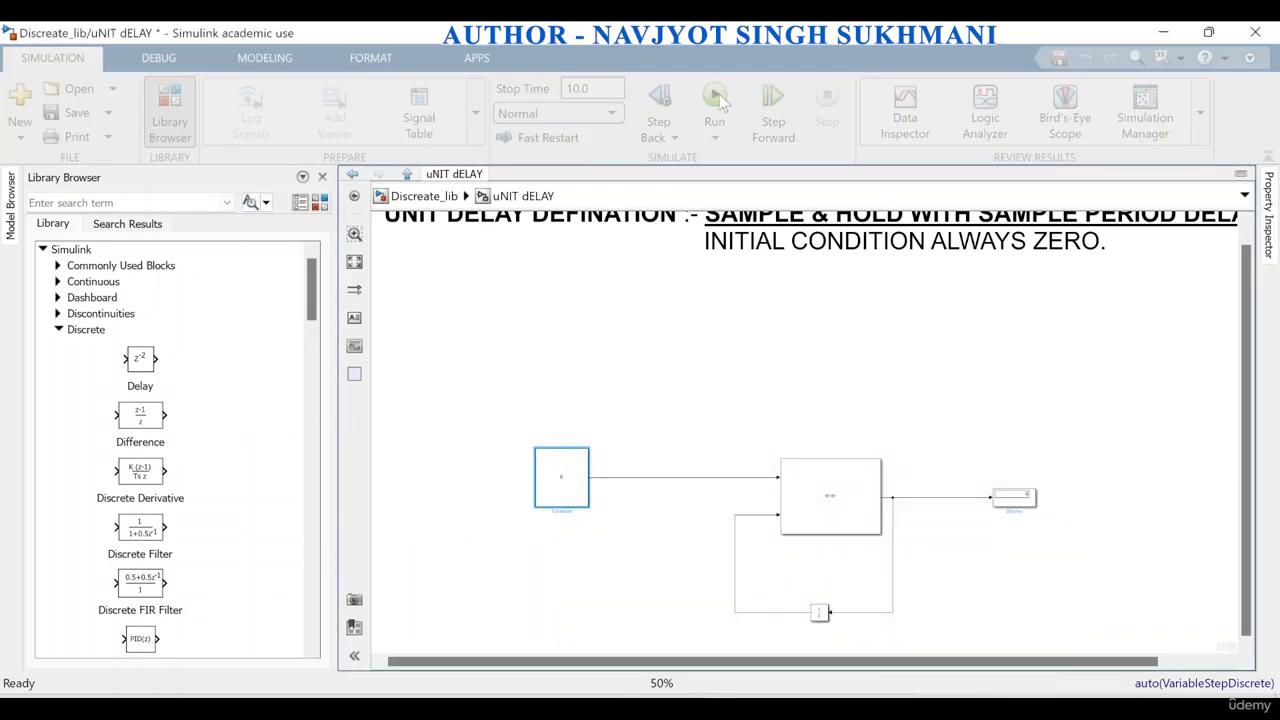
click(719, 94)
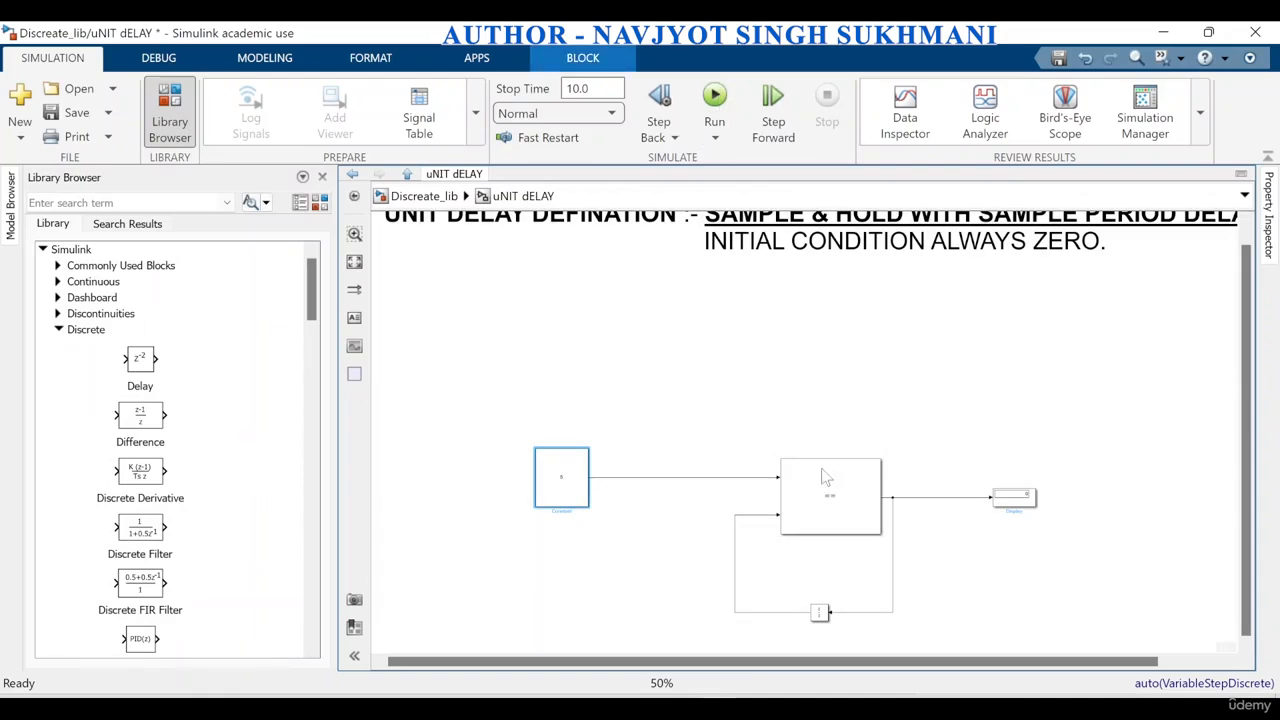
Replace the Relational Operator block with an Add block.
click(838, 500)
key(Delete)
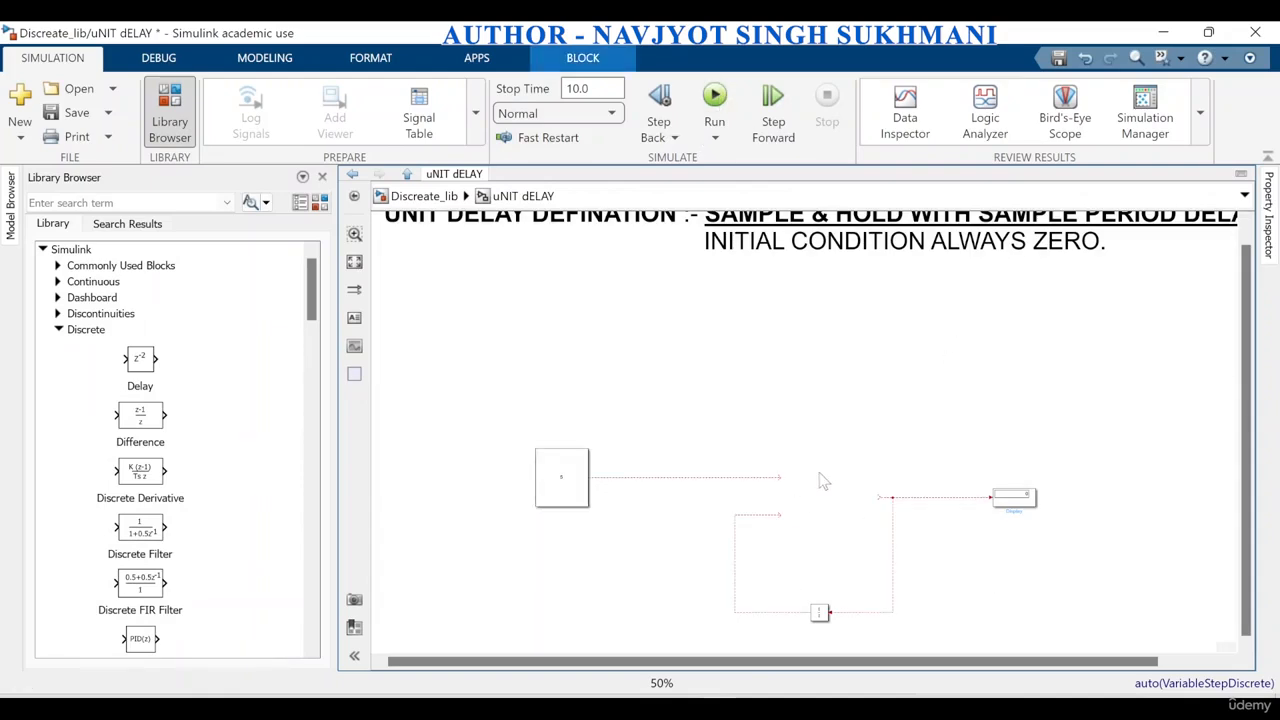
double_click(818, 477)
text(add)
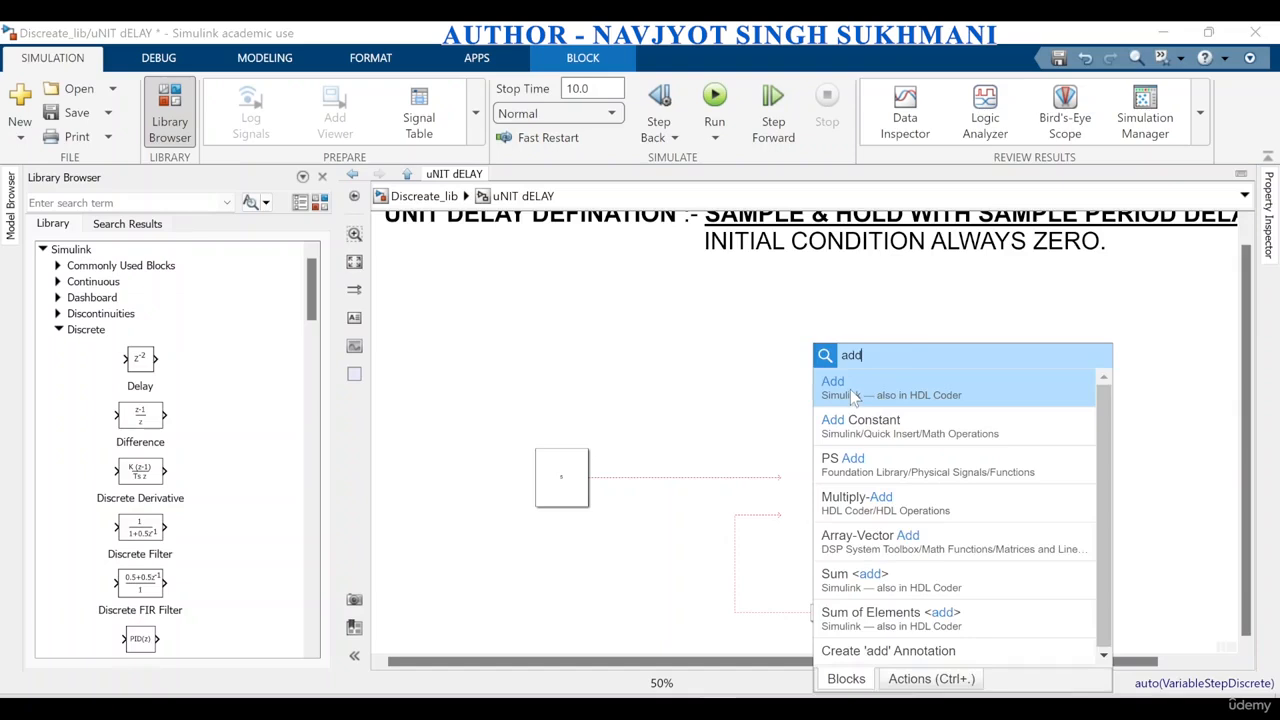
click(850, 389)
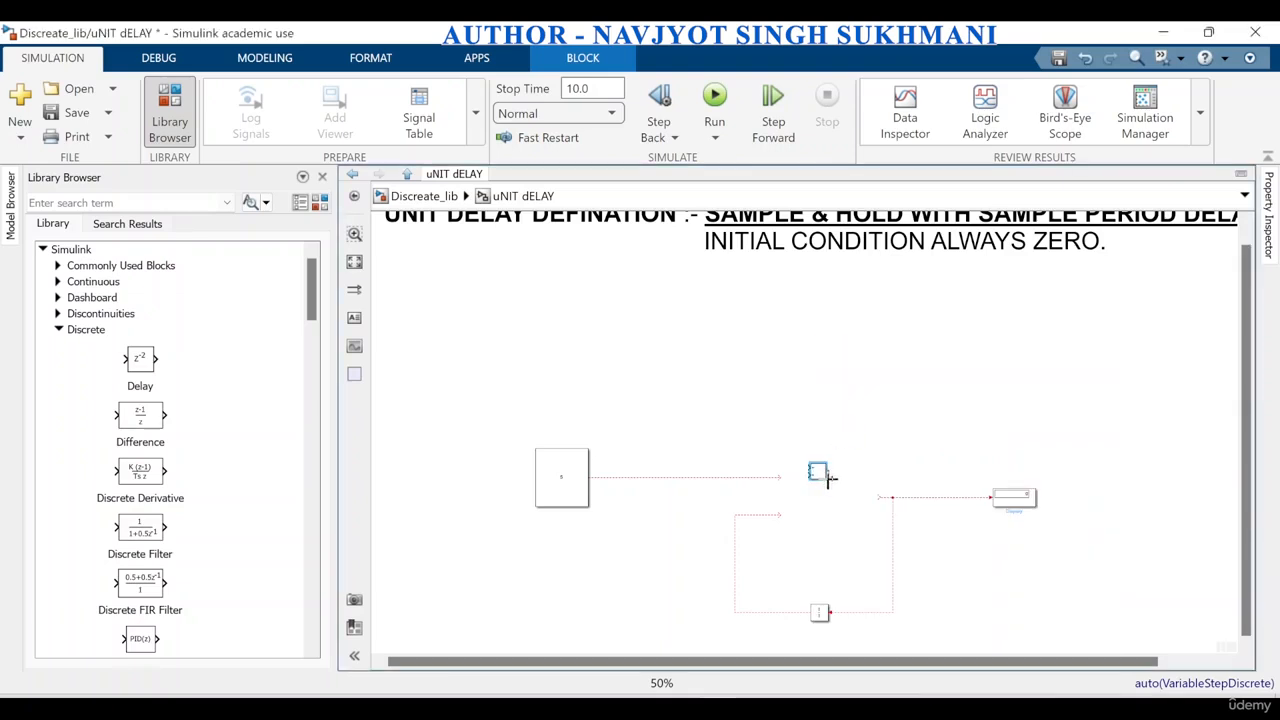
Enlarge the Add block and place its upper input on the end of the Constant's signal line.
scroll(830, 480, up, 2)
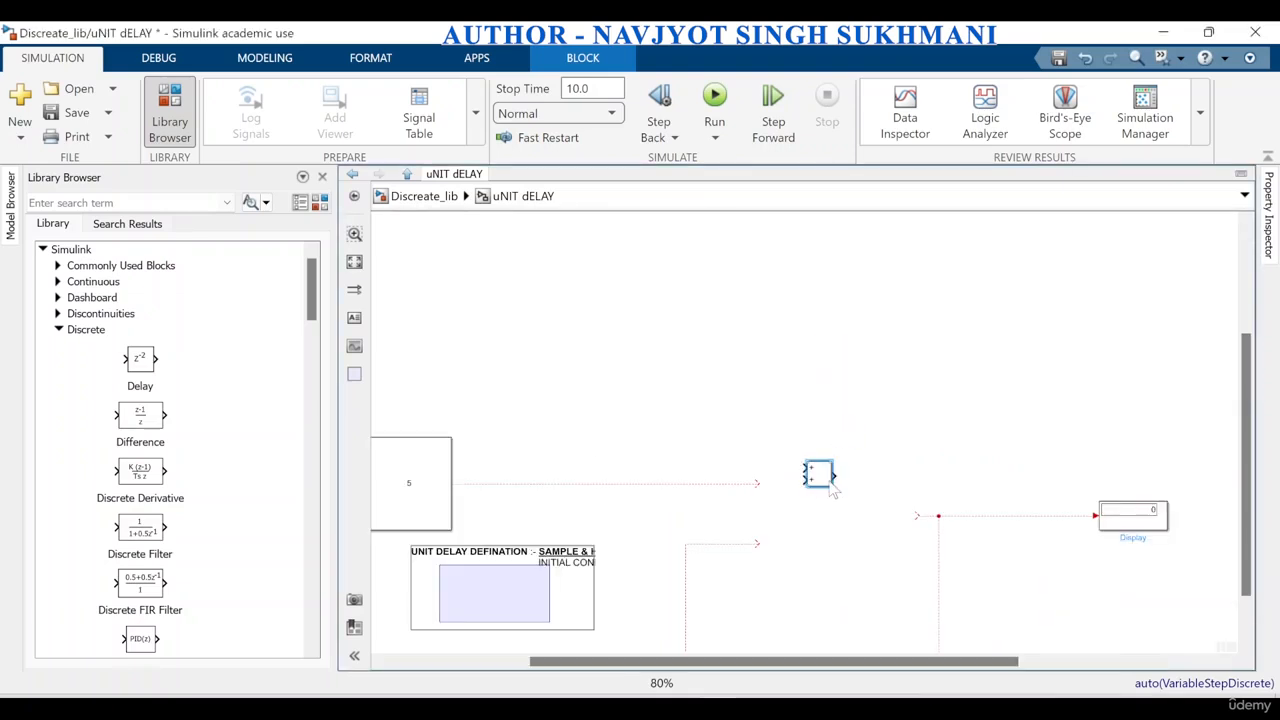
drag(832, 488, 869, 594)
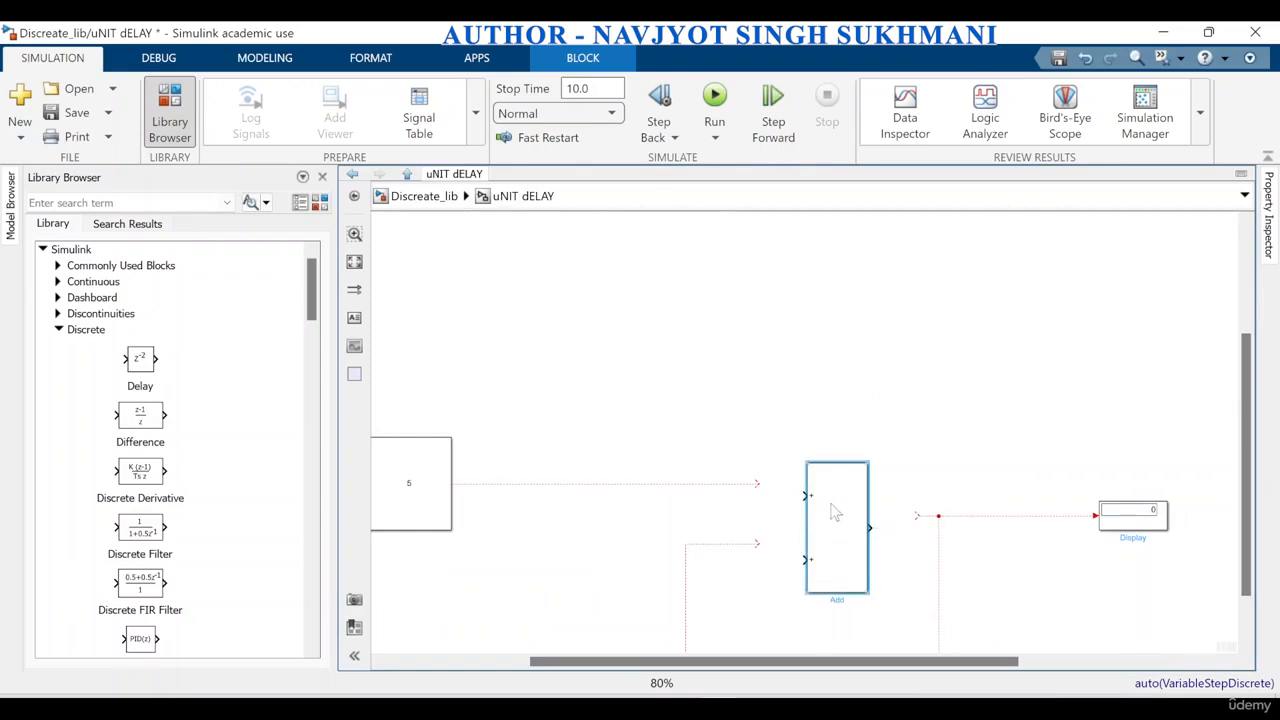
drag(835, 512, 785, 500)
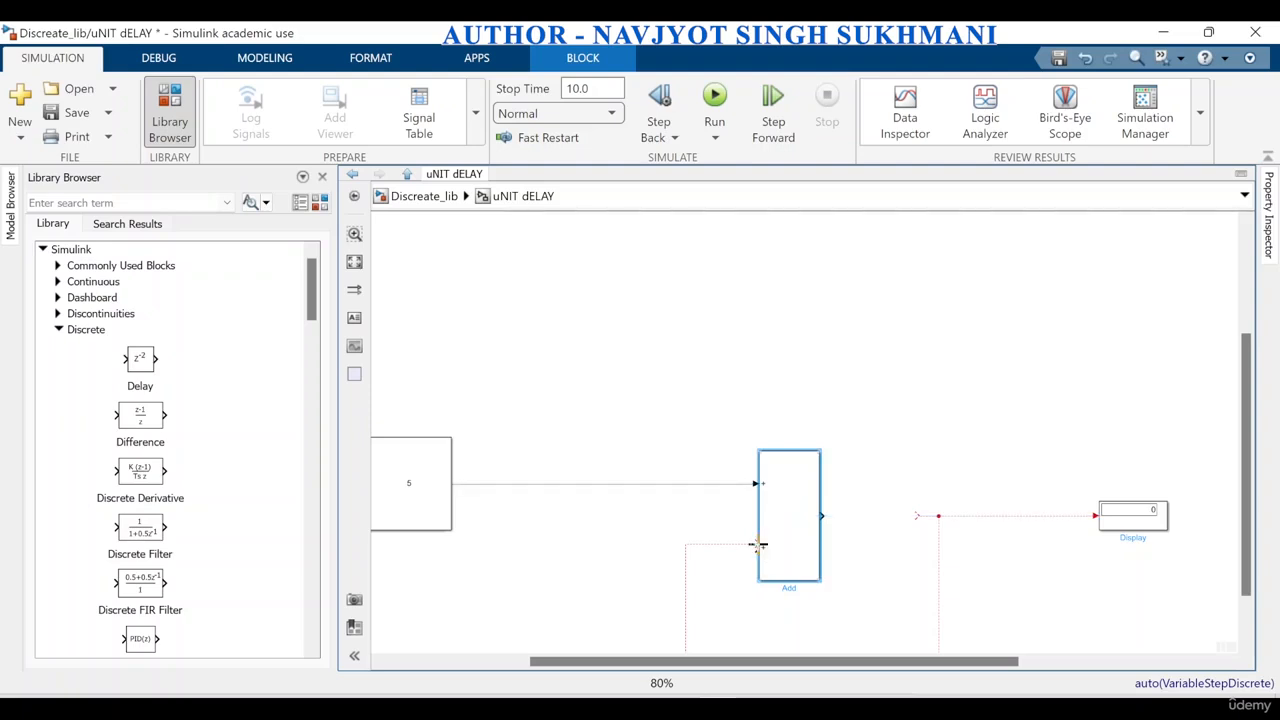
Delete the stray and unconnected signal lines at the Add block's lower input.
drag(759, 545, 893, 518)
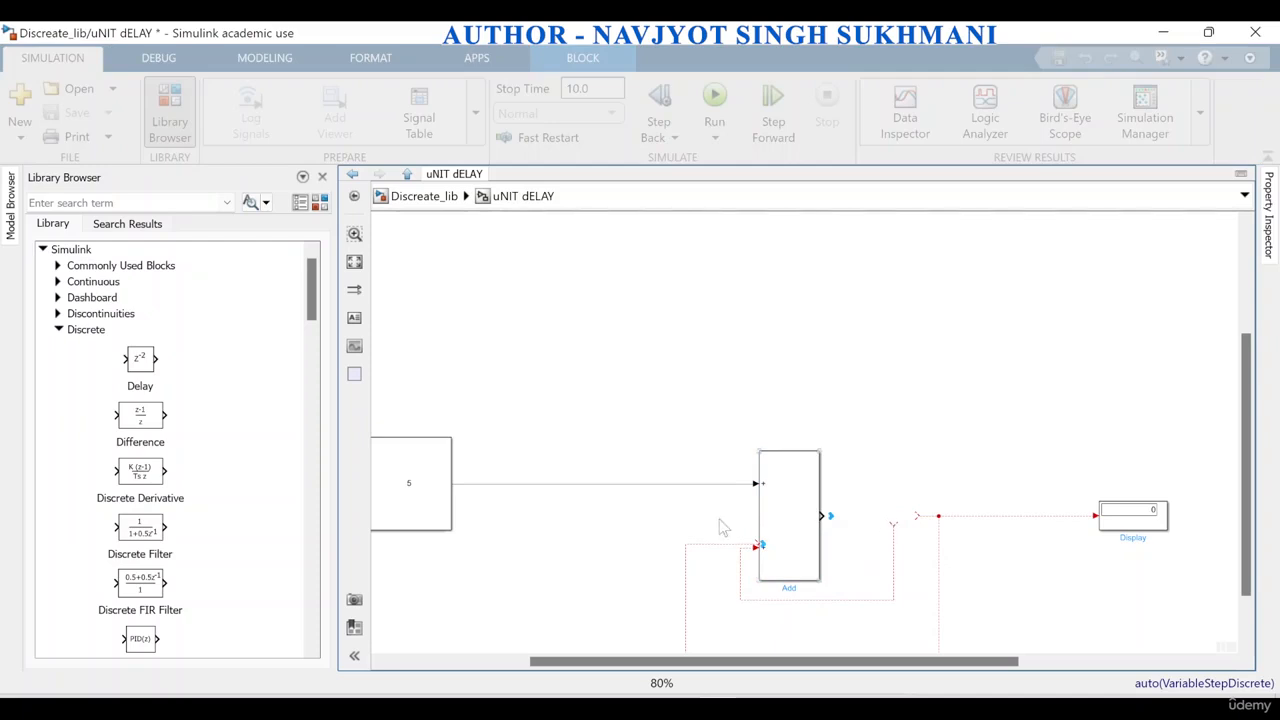
drag(701, 541, 756, 599)
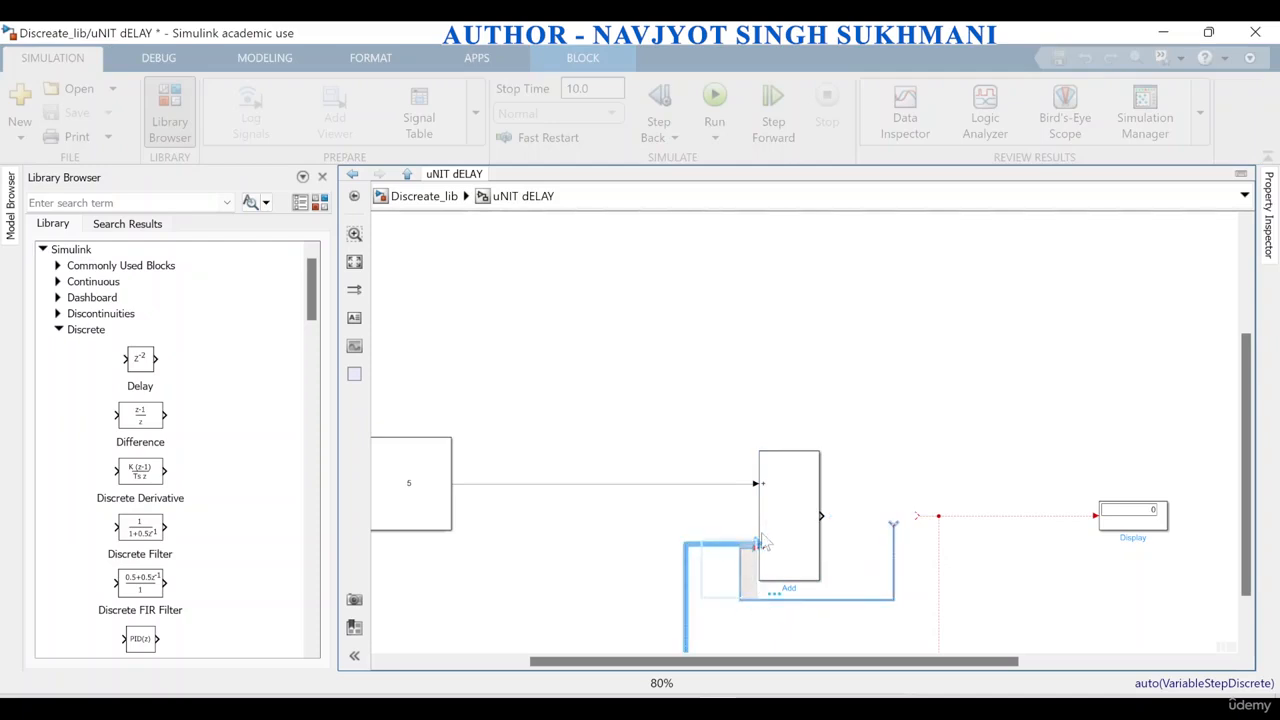
key(Delete)
Connect the Add block's output to the Display line and the Unit Delay's output to the Add block's lower input.
drag(821, 516, 926, 516)
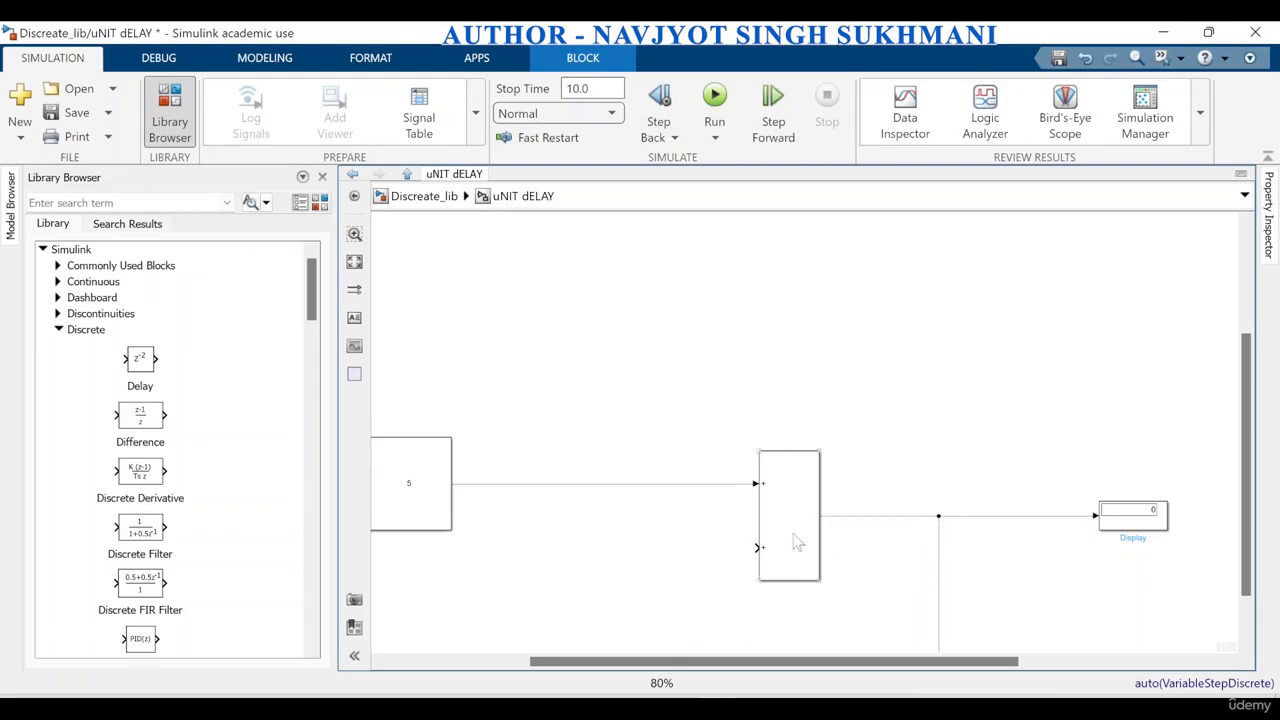
scroll(795, 543, down, 3)
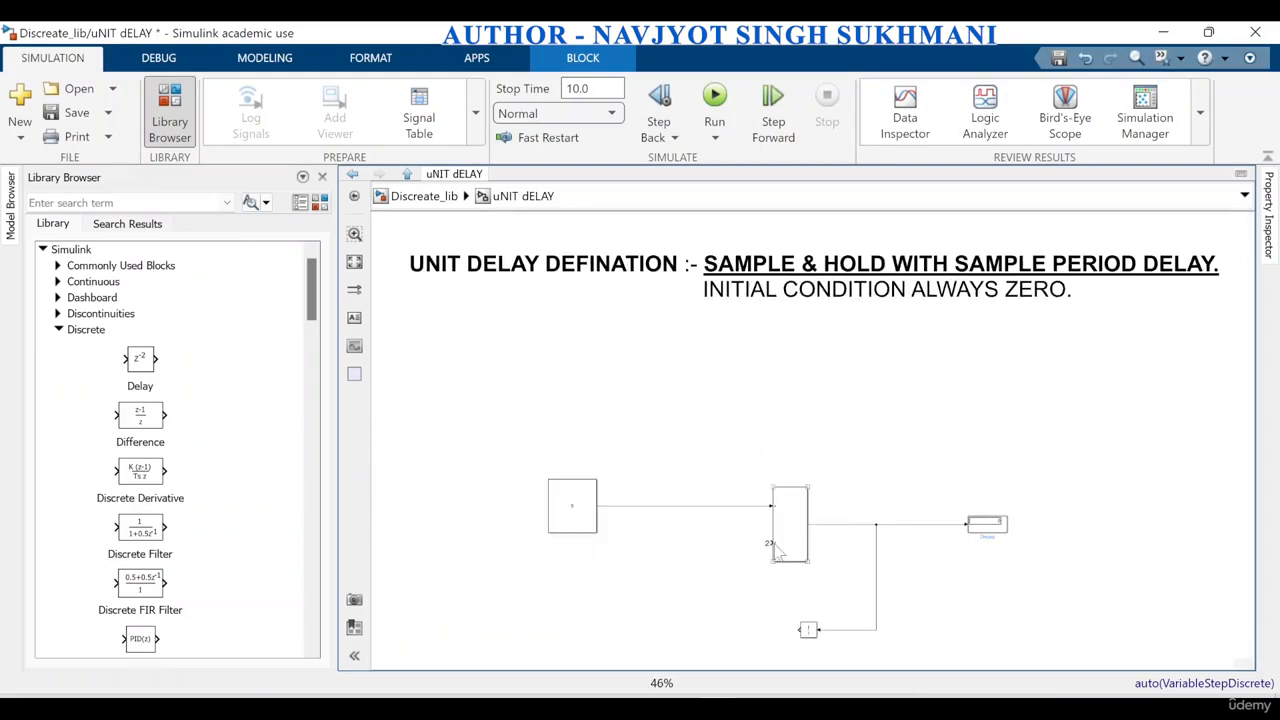
mouse_move(772, 543)
mouse_down()
mouse_move(737, 617)
mouse_move(806, 630)
mouse_up()
Replace the Display block with a Simulink Scope attached to the Add block's output line.
key(Delete)
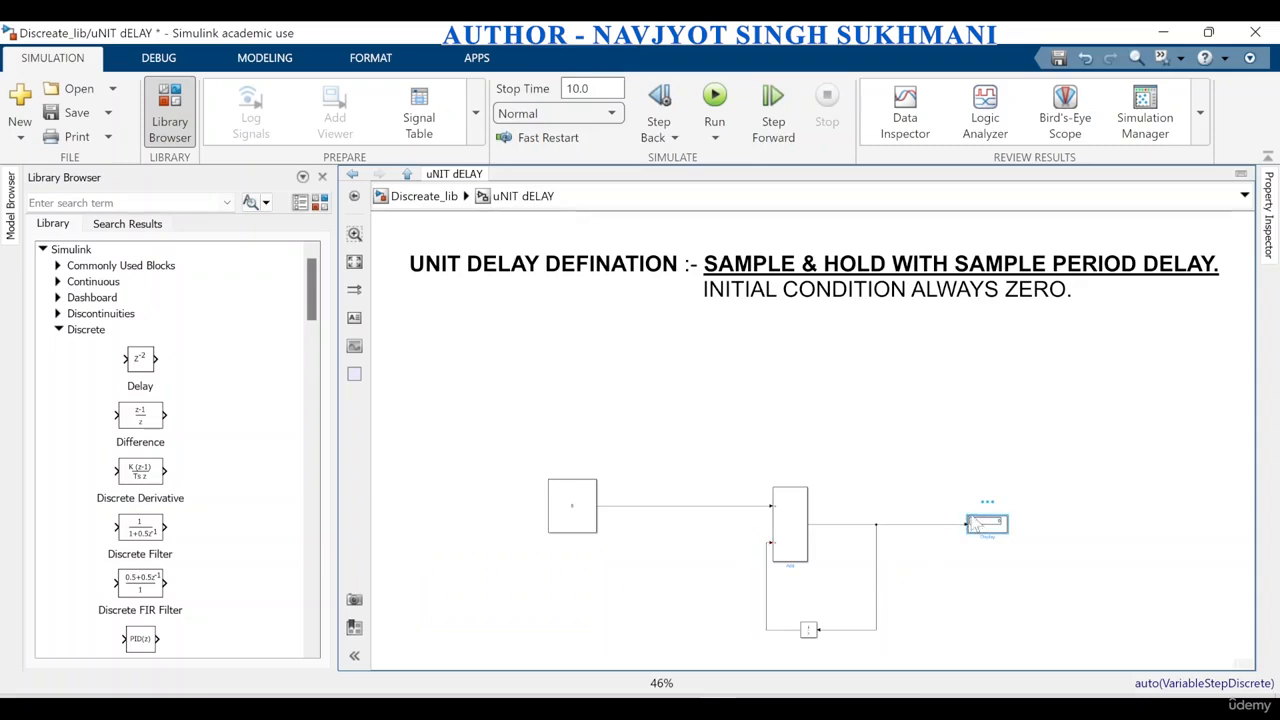
double_click(966, 551)
text(sc)
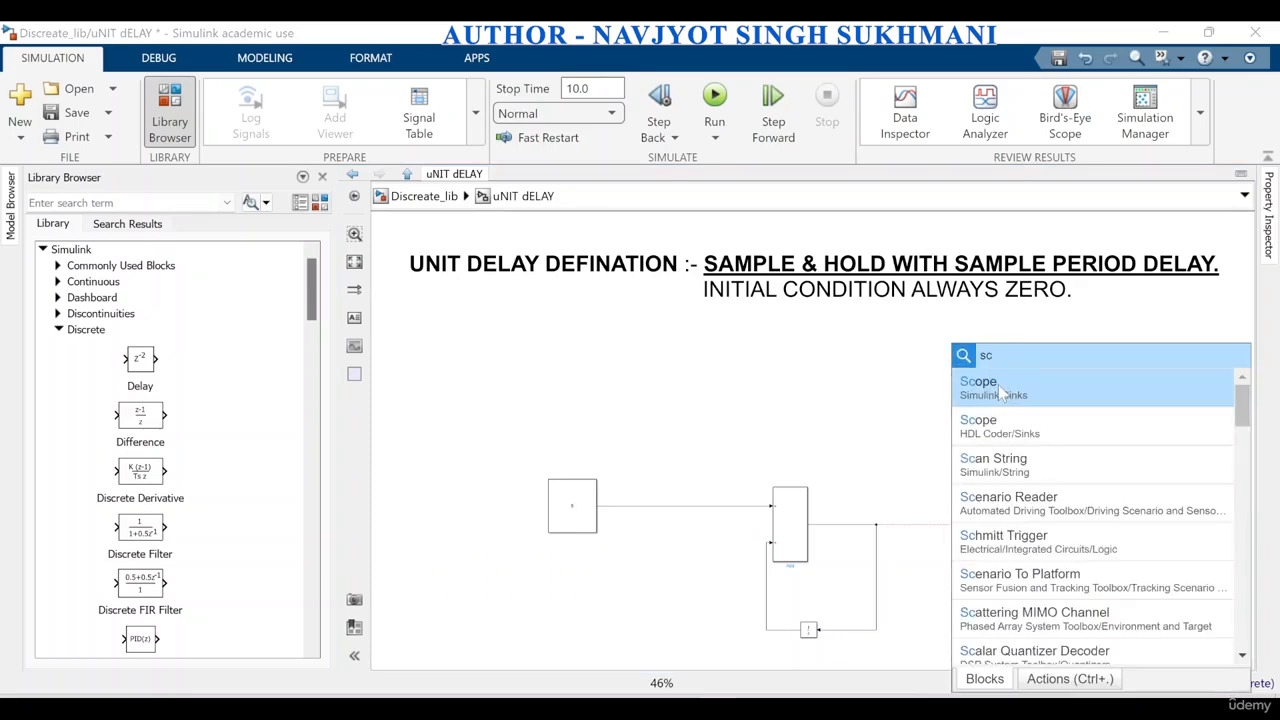
click(998, 385)
drag(958, 576, 977, 533)
scroll(978, 533, up, 1)
scroll(978, 533, up, 1)
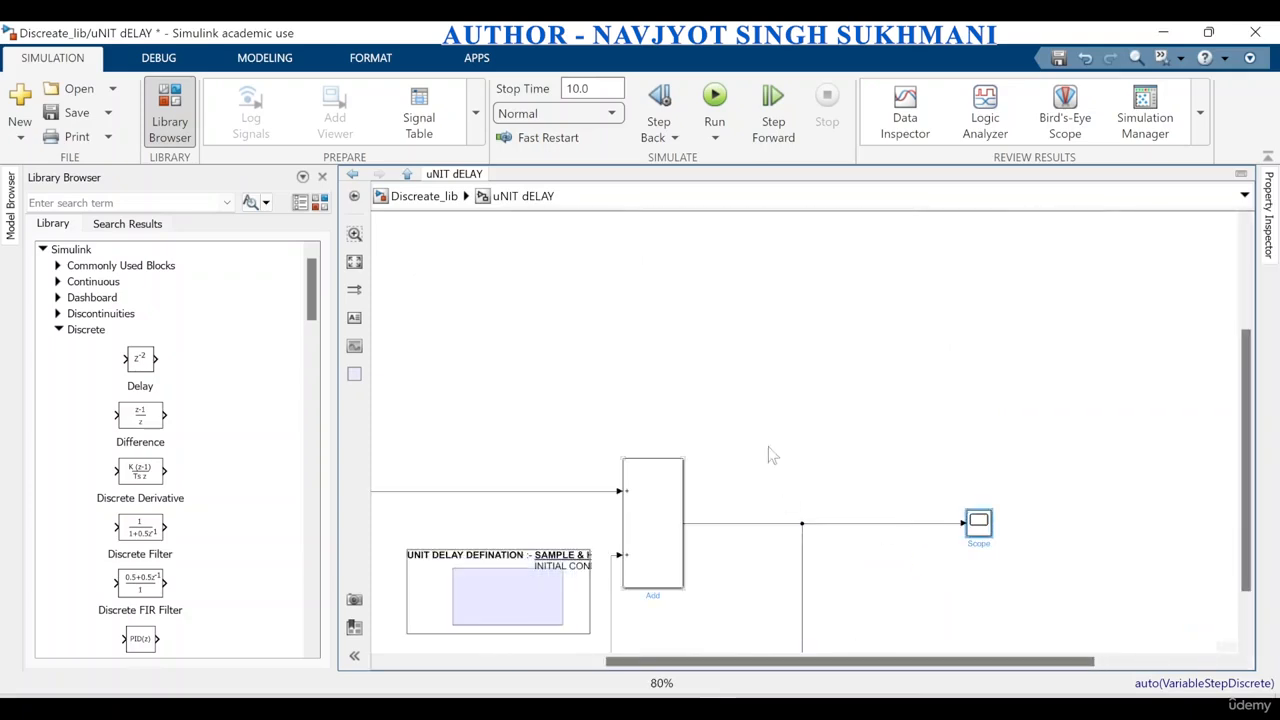
Run the simulation and examine the accumulated Add output in the Scope window.
scroll(773, 455, down, 2)
scroll(787, 632, up, 1)
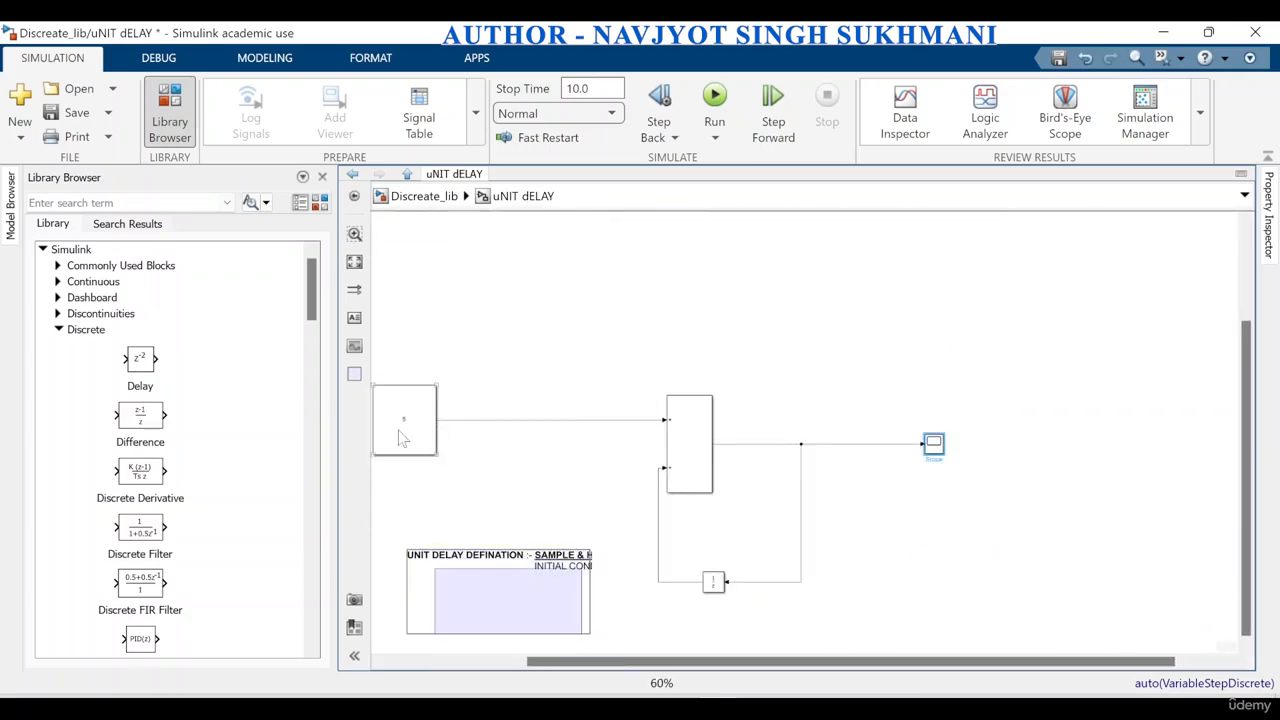
click(714, 100)
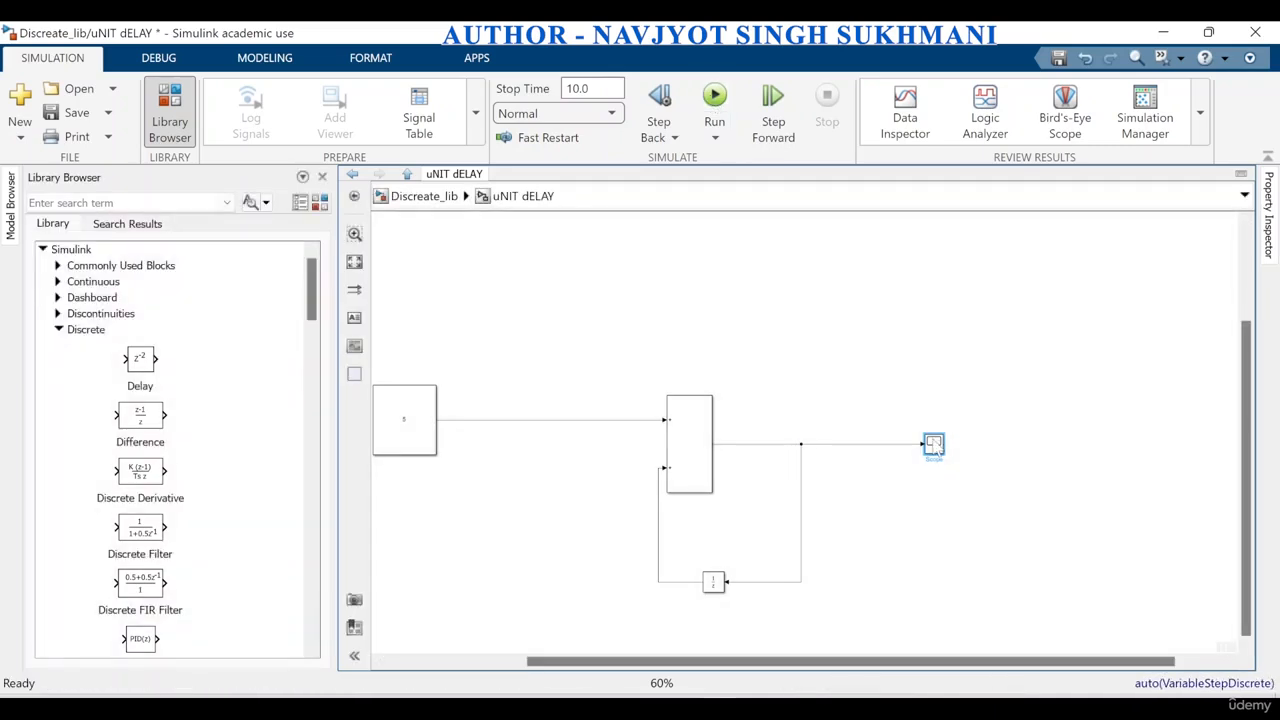
double_click(934, 445)
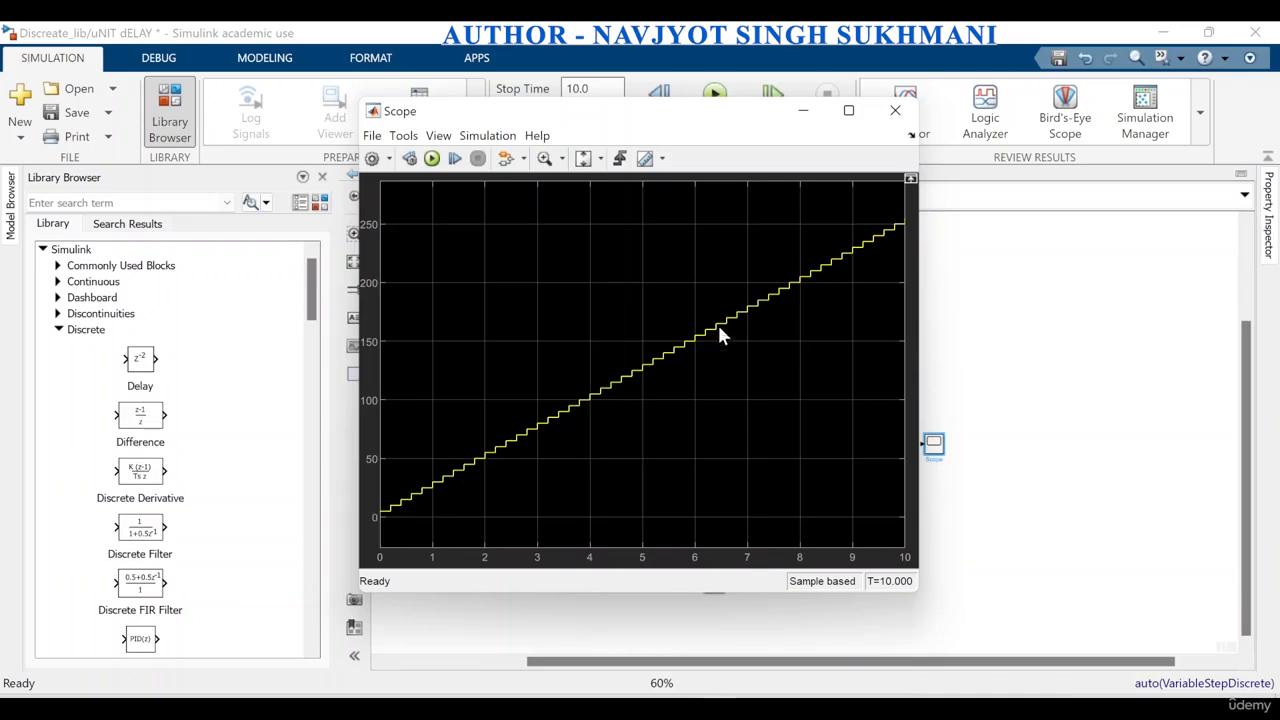
click(894, 112)
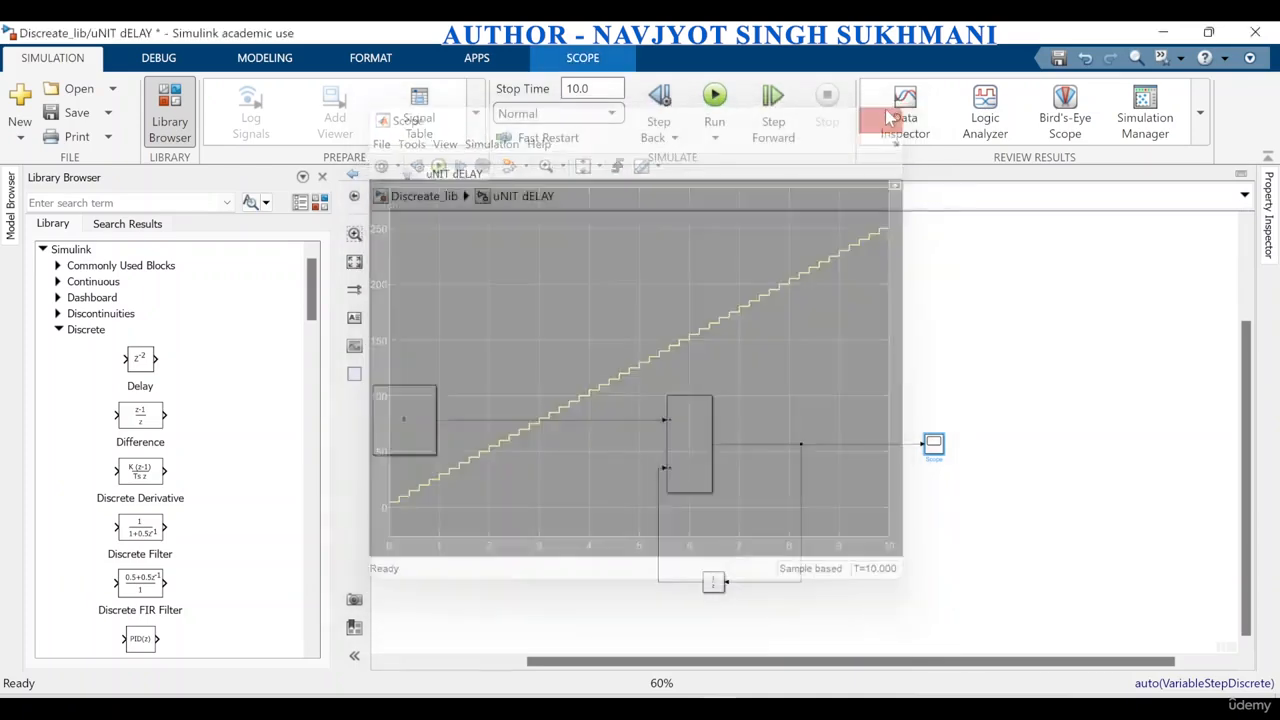
Set the Constant block's value to 1.
double_click(404, 420)
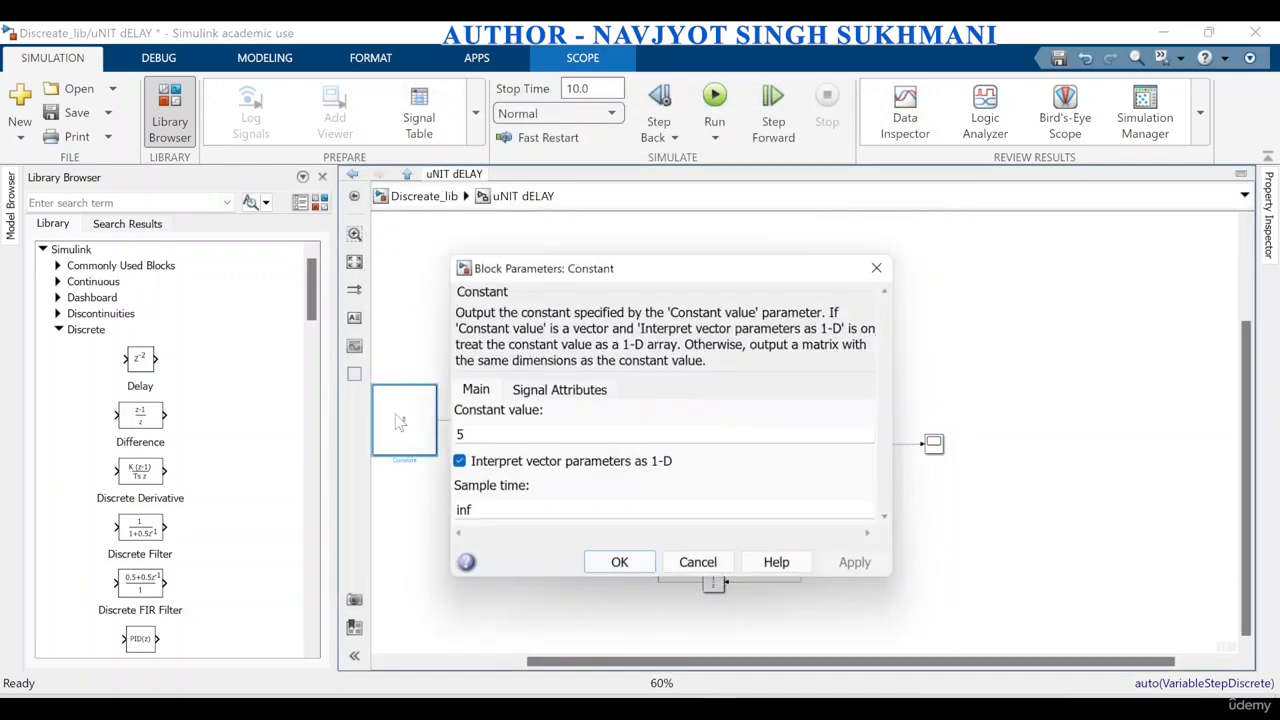
text(1)
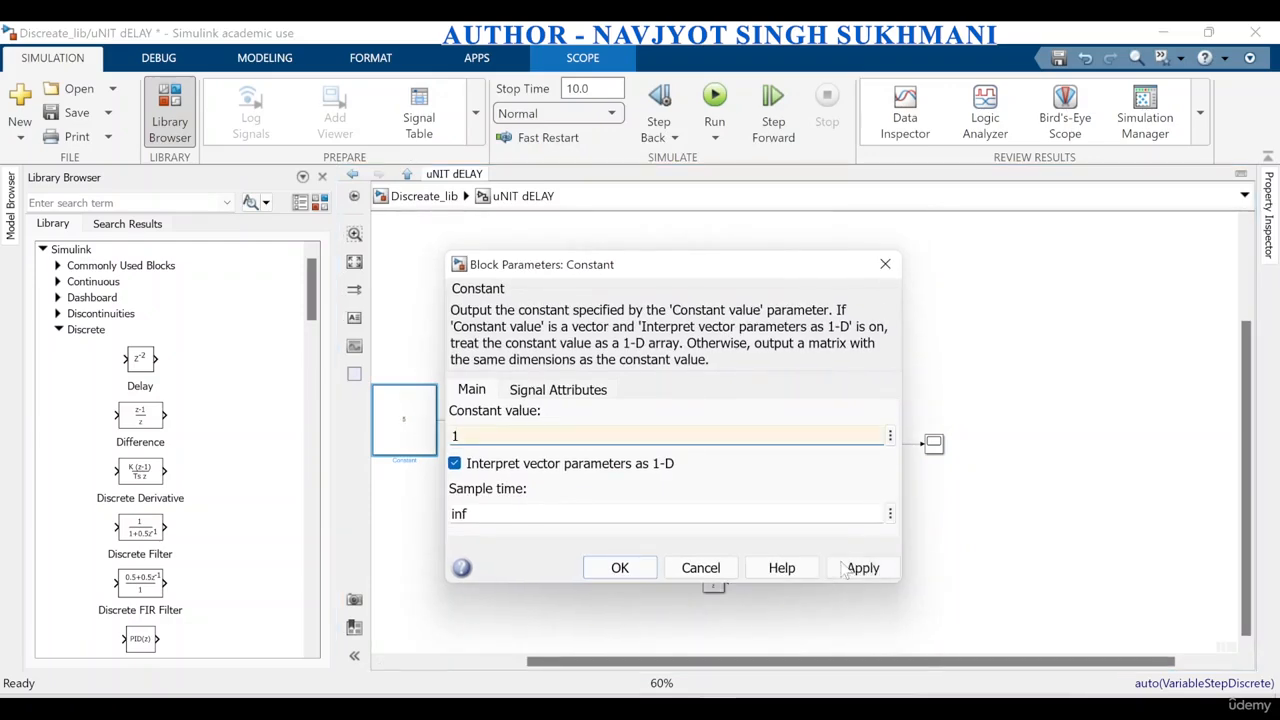
click(620, 568)
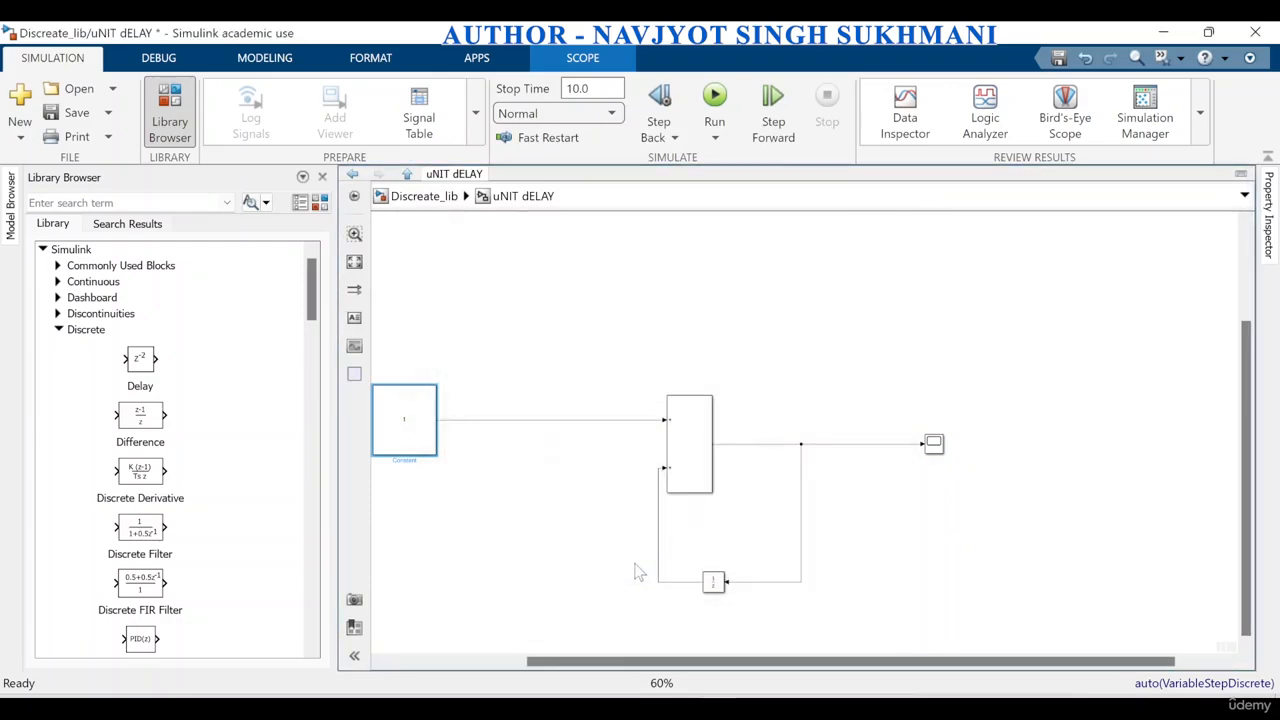
Move the feedback line's vertical segment farther from the Add block and rerun the simulation.
drag(658, 548, 610, 535)
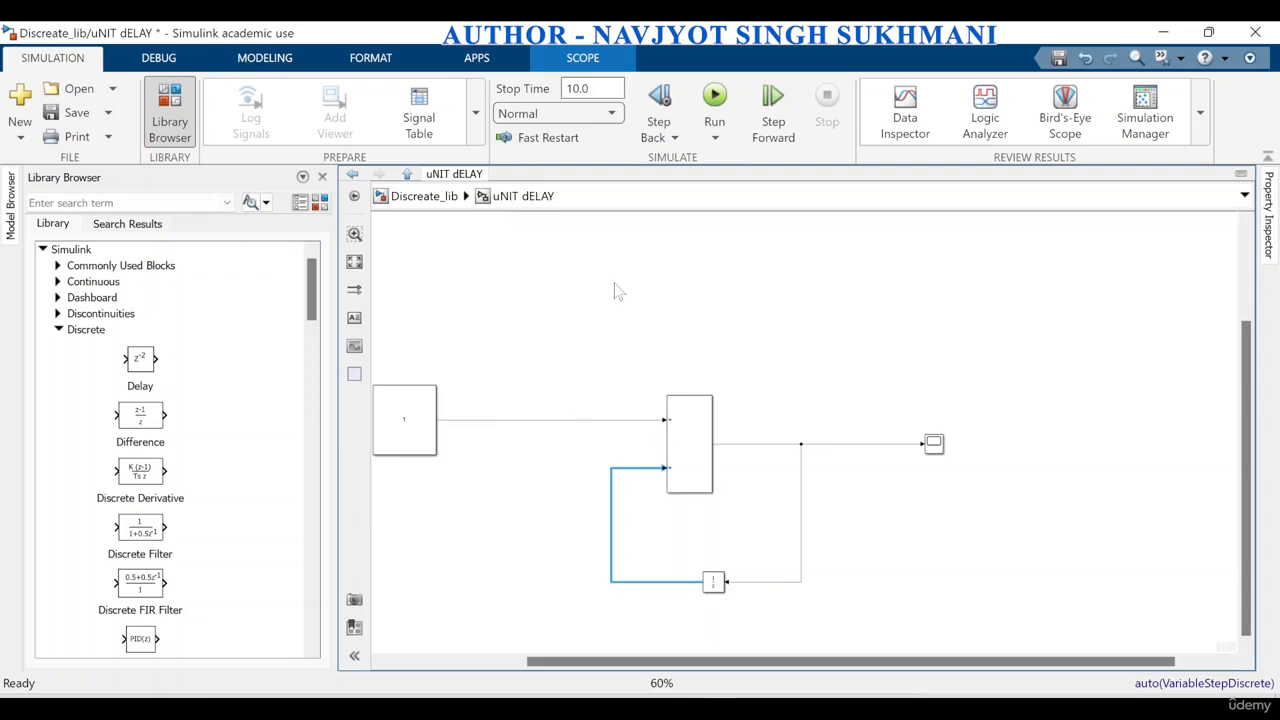
click(714, 100)
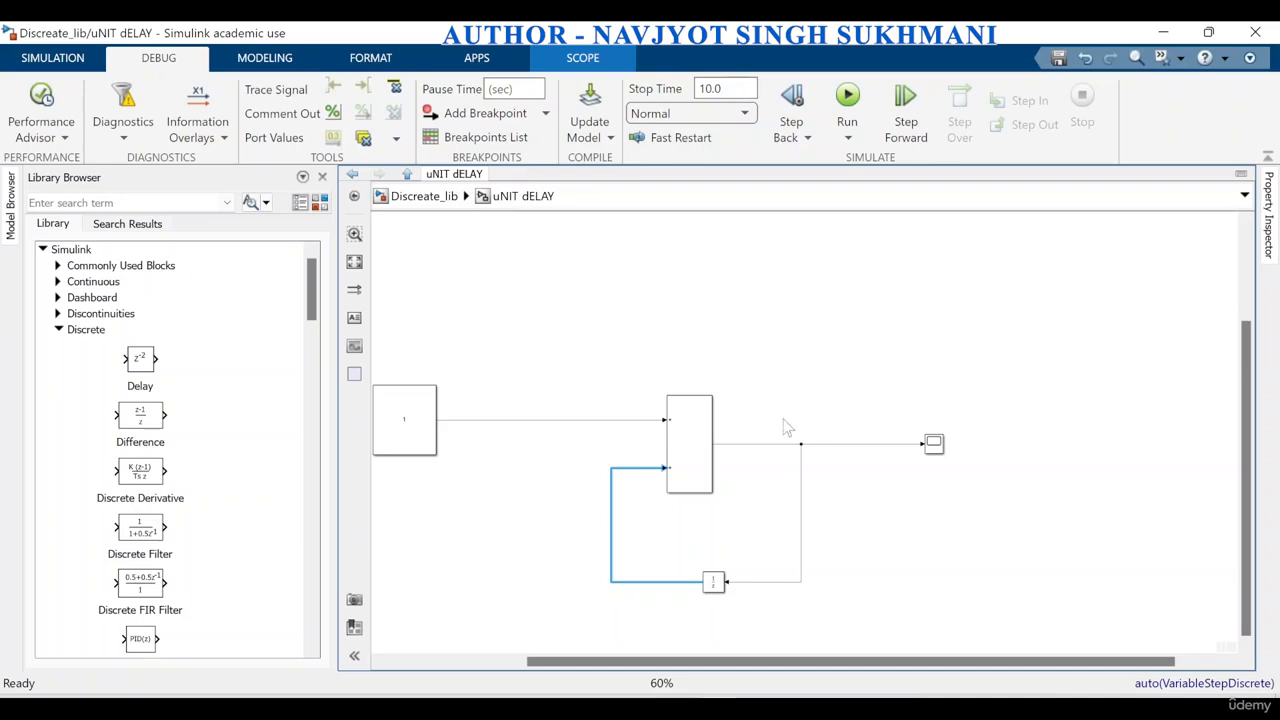
Turn on the port value label for the Add block's output signal.
click(744, 442)
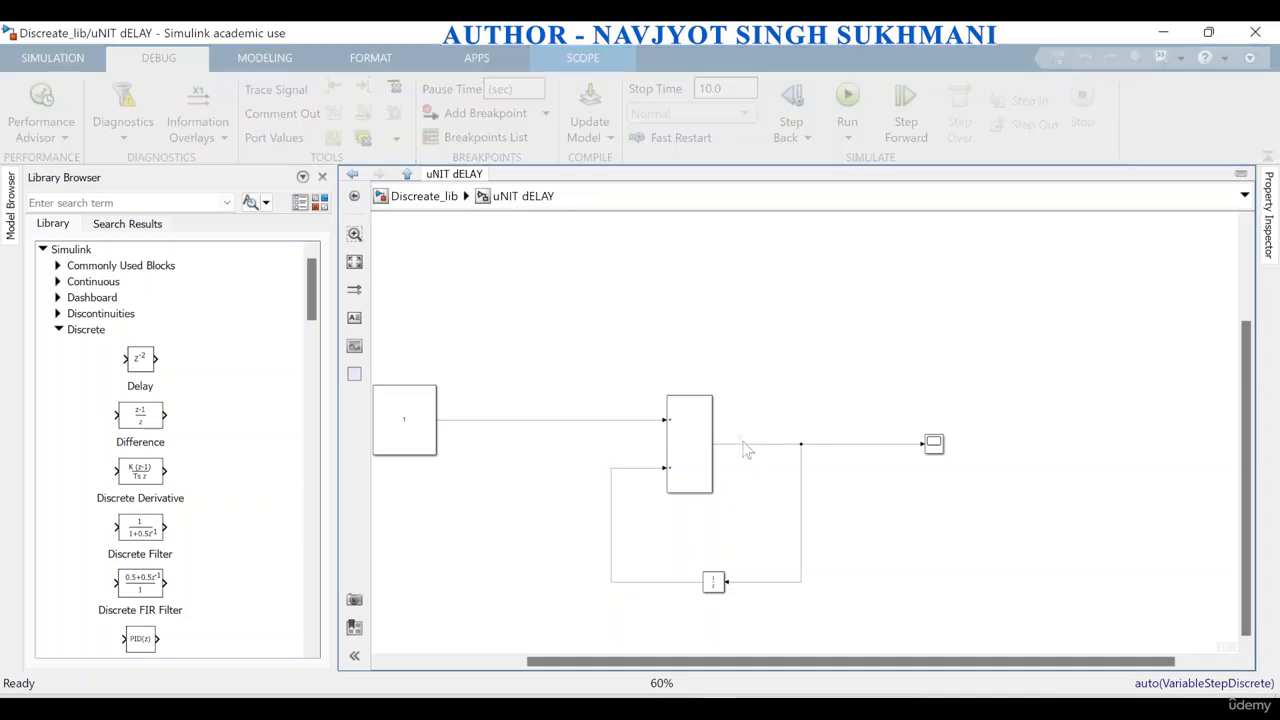
click(749, 445)
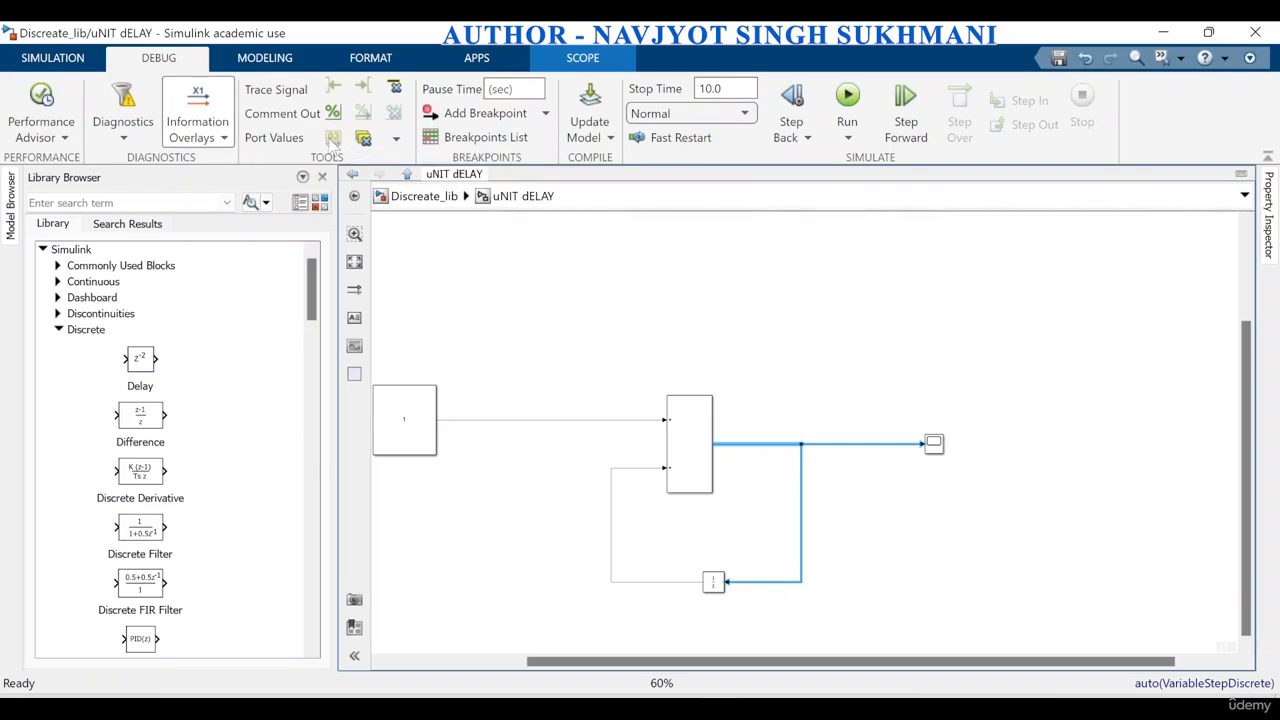
scroll(218, 148, down, 1)
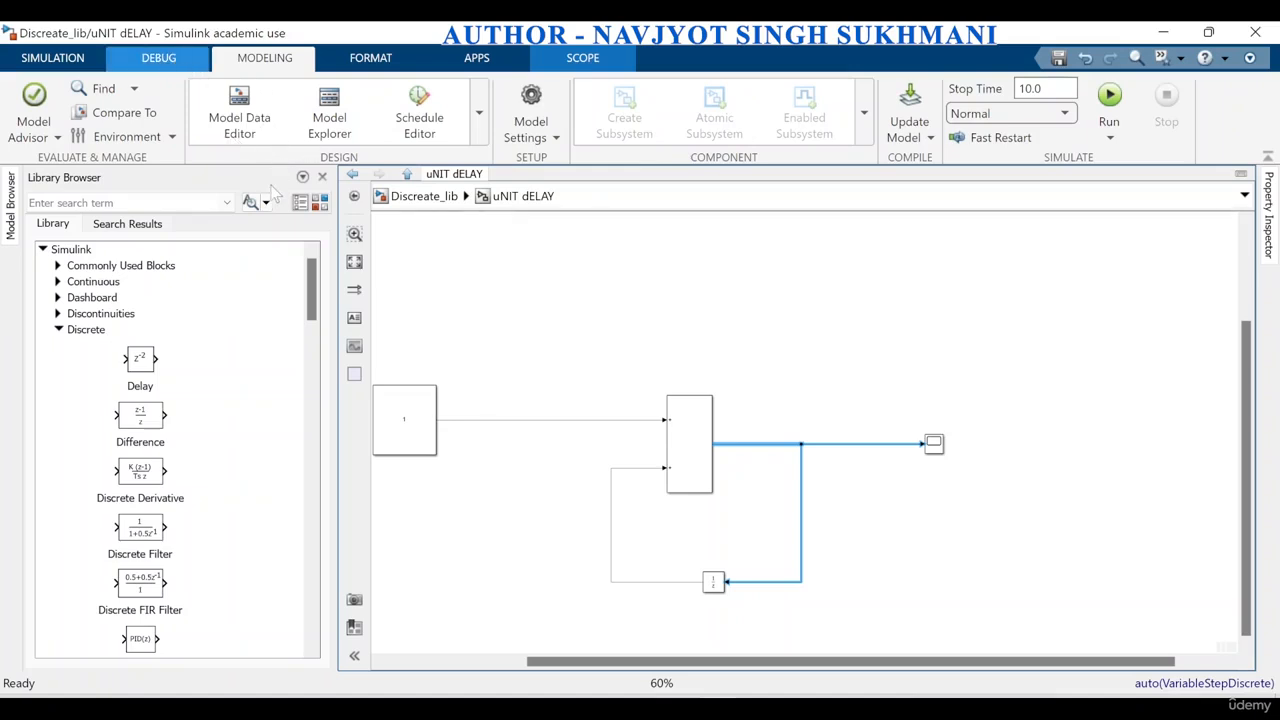
click(126, 62)
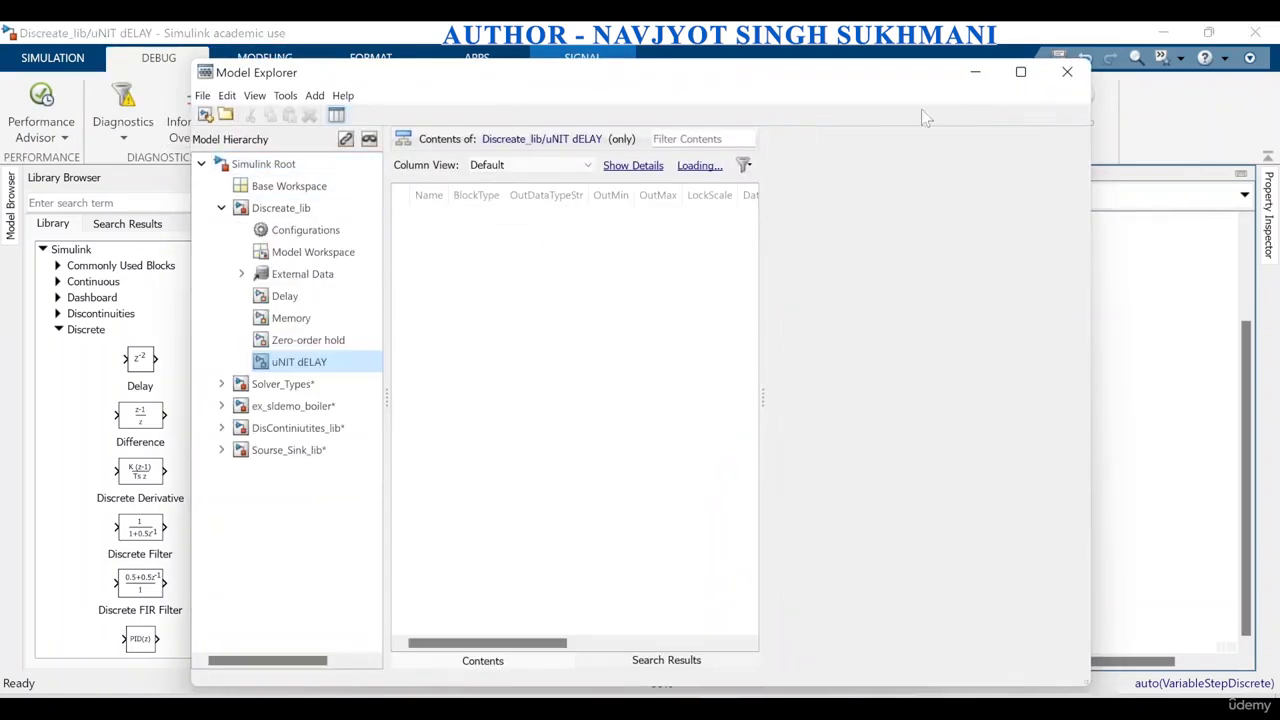
click(1072, 75)
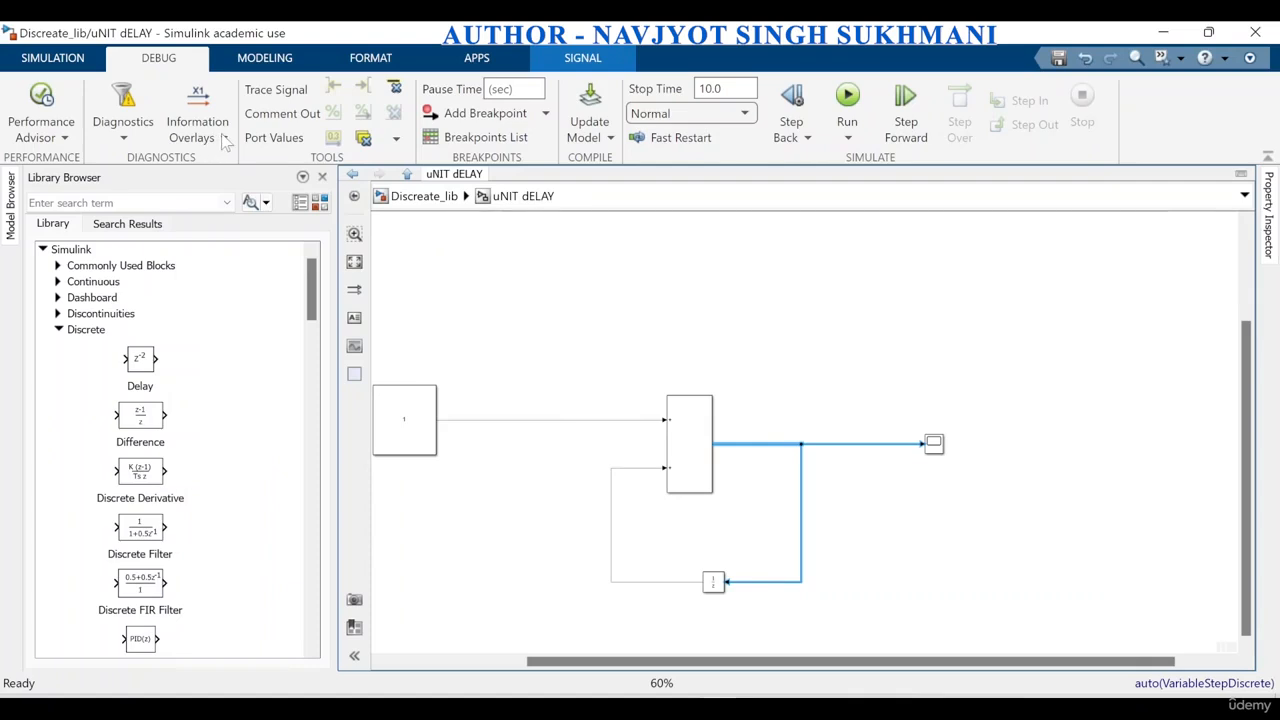
click(334, 137)
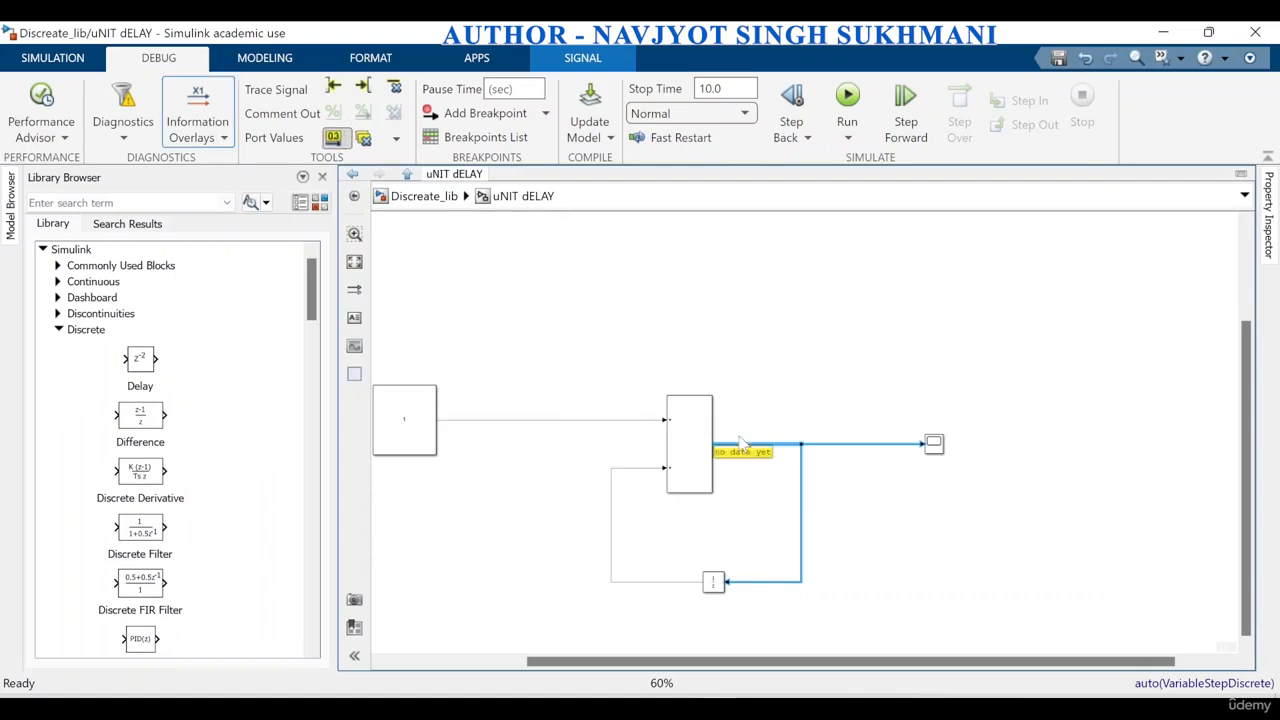
Turn on port value labels for the Unit Delay block's output signal and the Constant block's output signal.
click(579, 426)
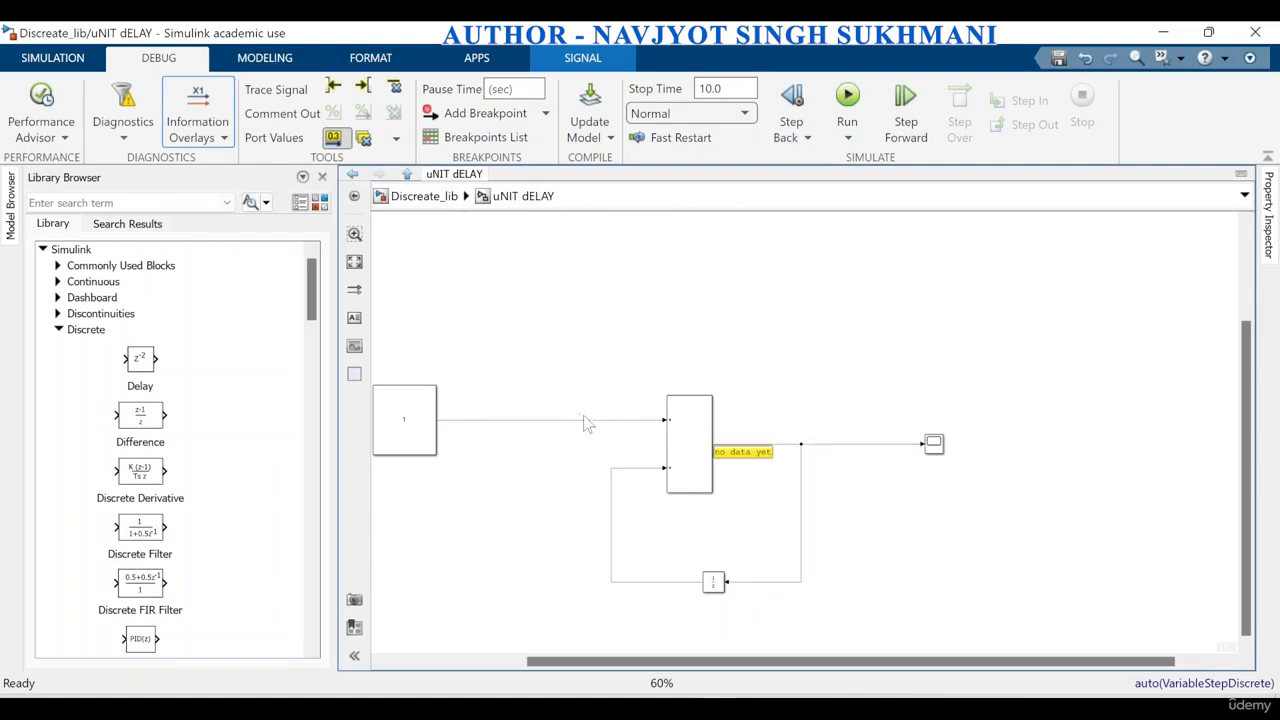
click(564, 422)
click(652, 581)
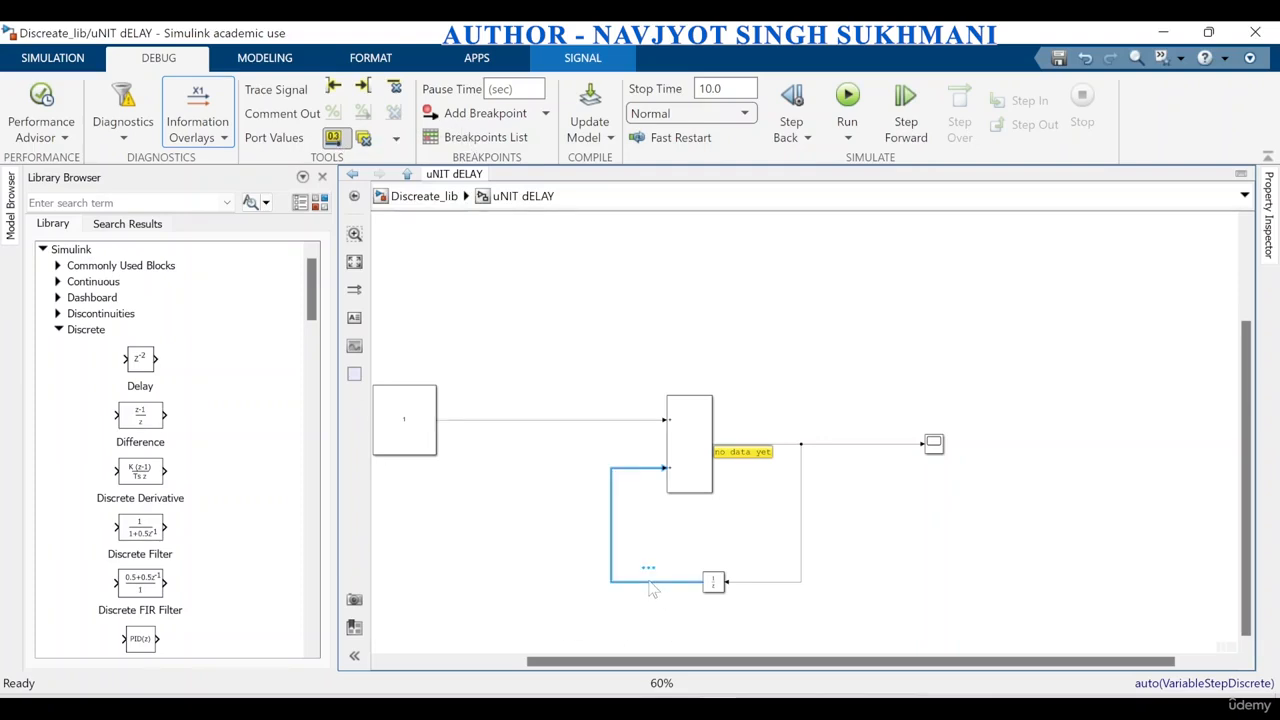
click(334, 138)
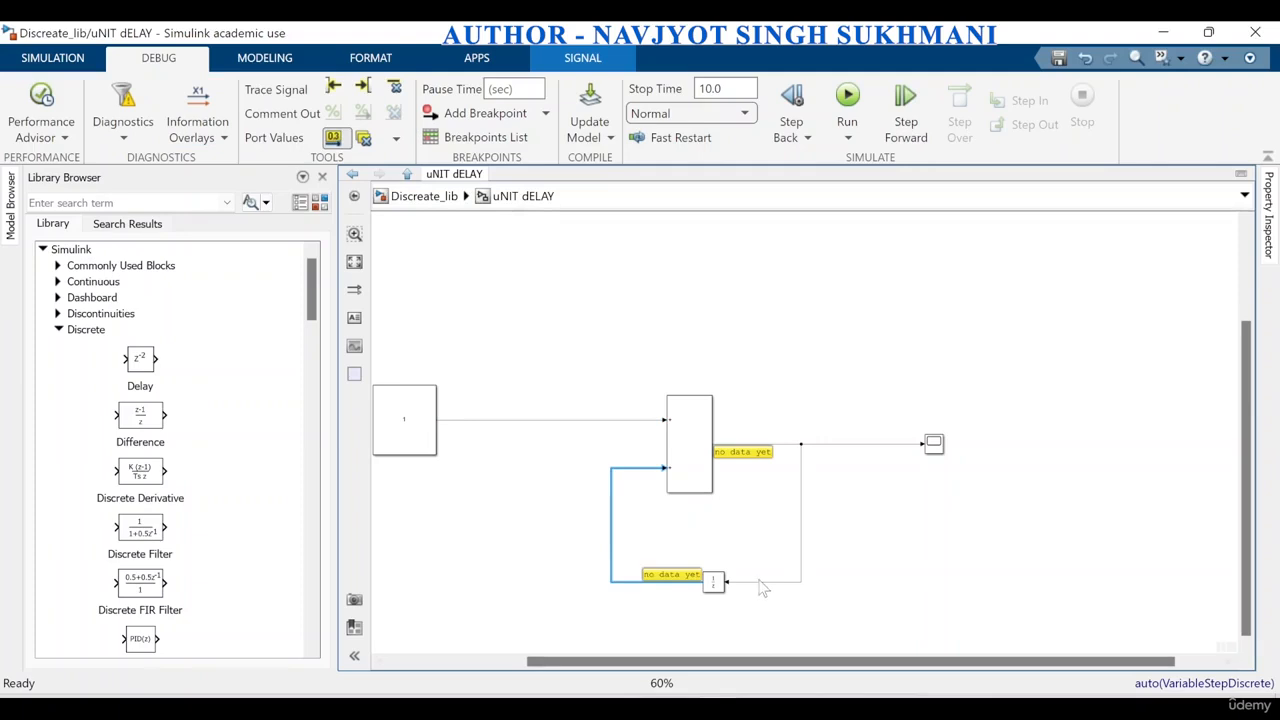
click(518, 420)
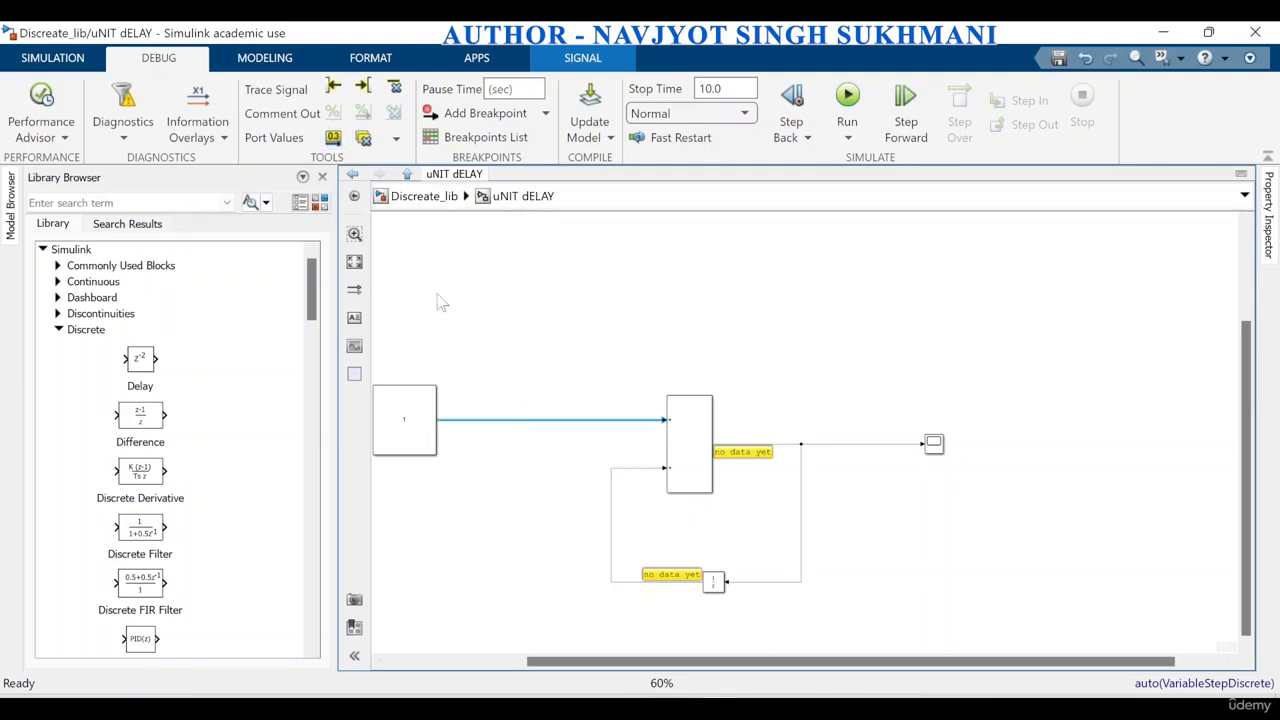
click(333, 139)
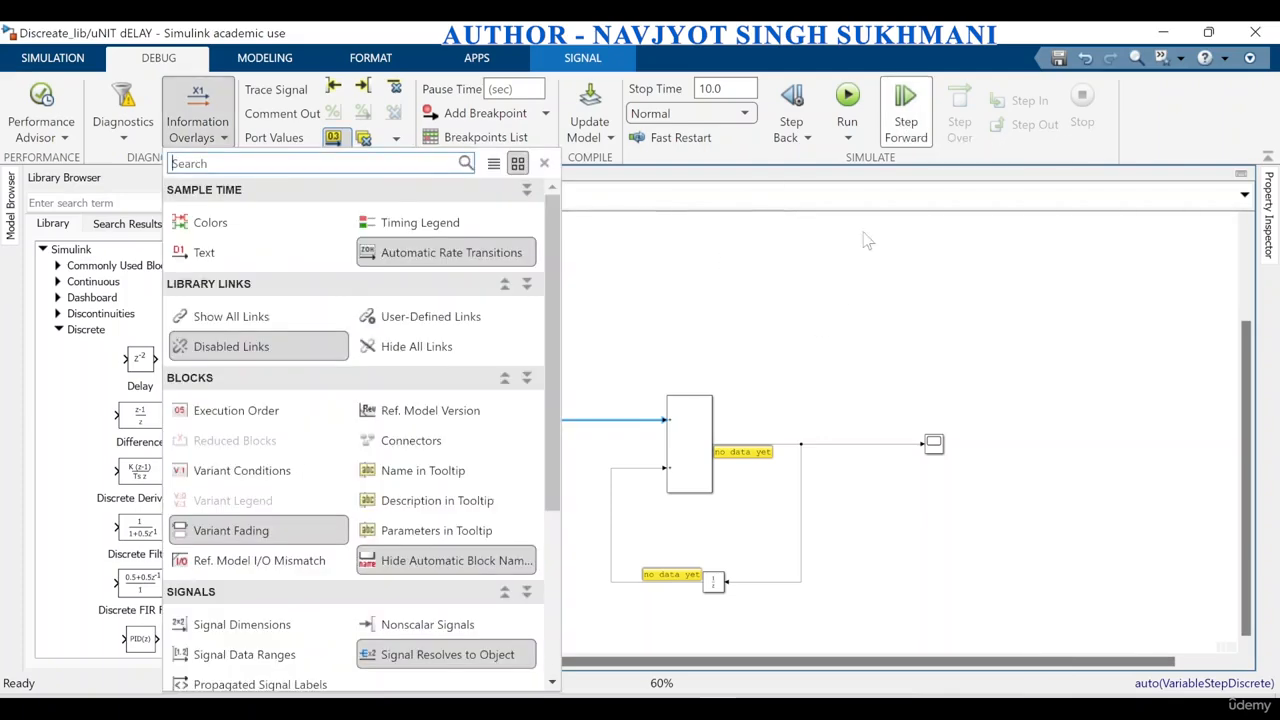
click(868, 241)
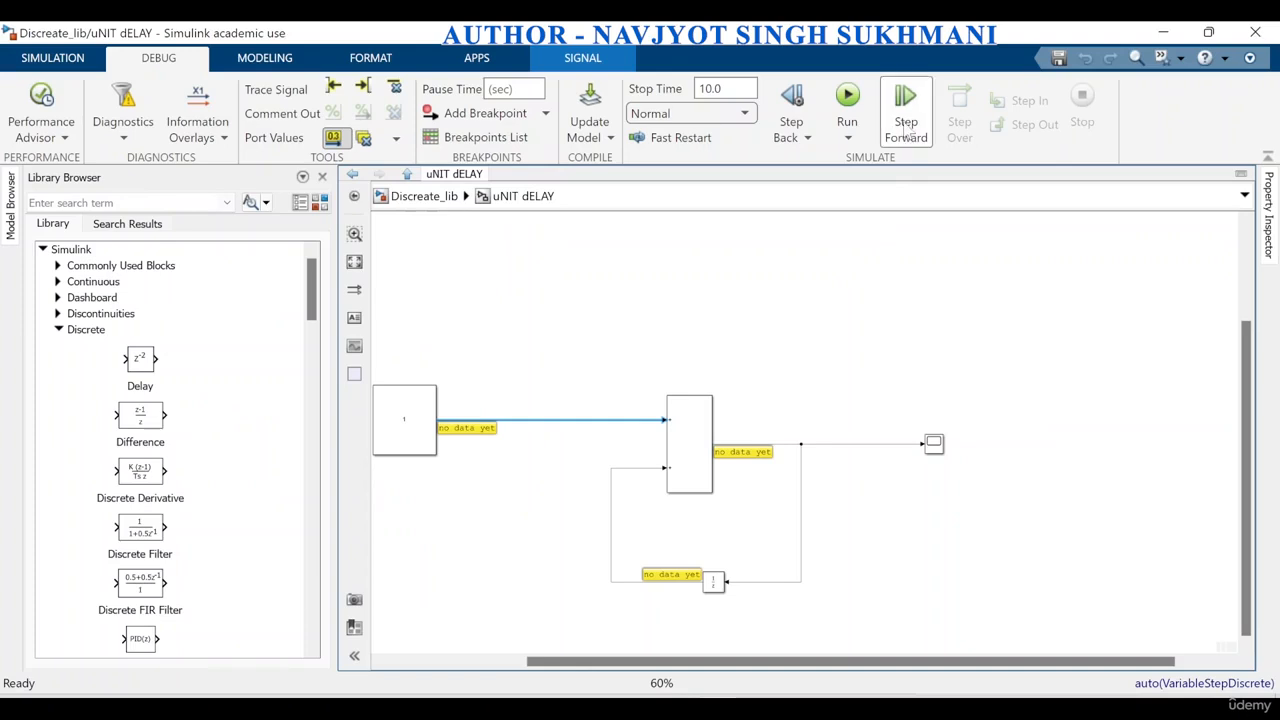
Step the simulation forward from its start, examine the port values, and let it run to the end.
click(907, 130)
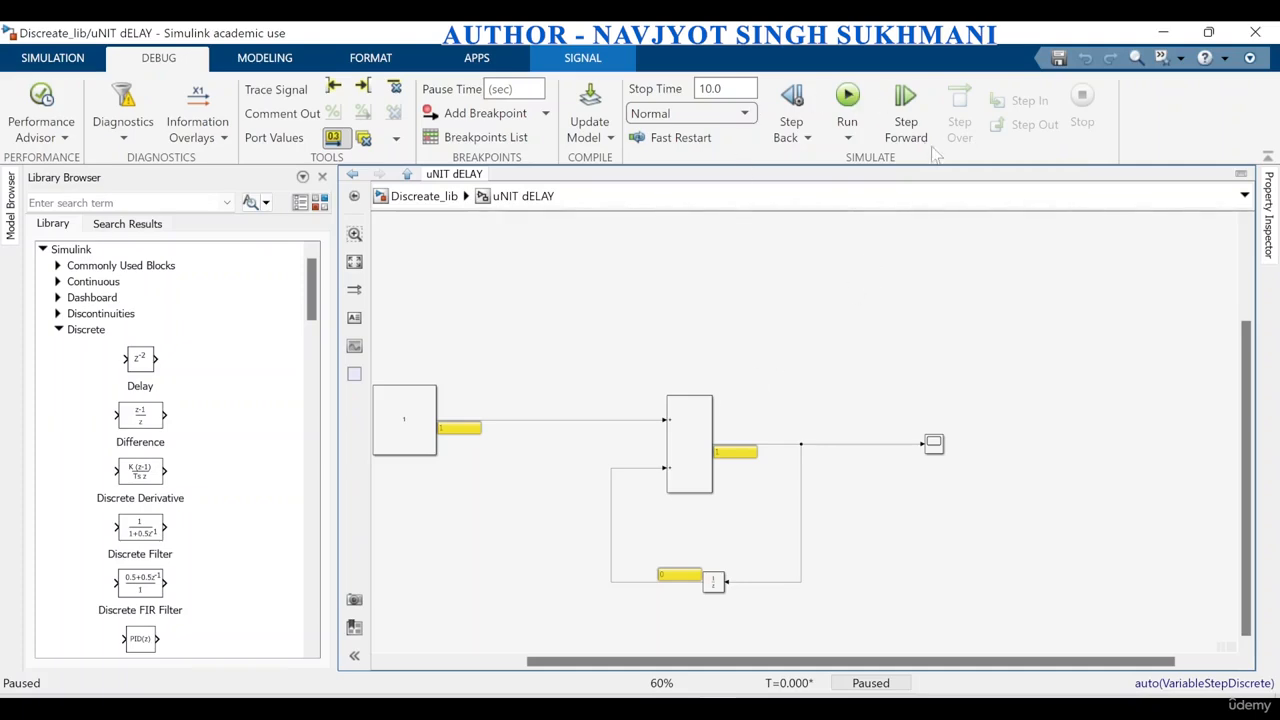
click(856, 100)
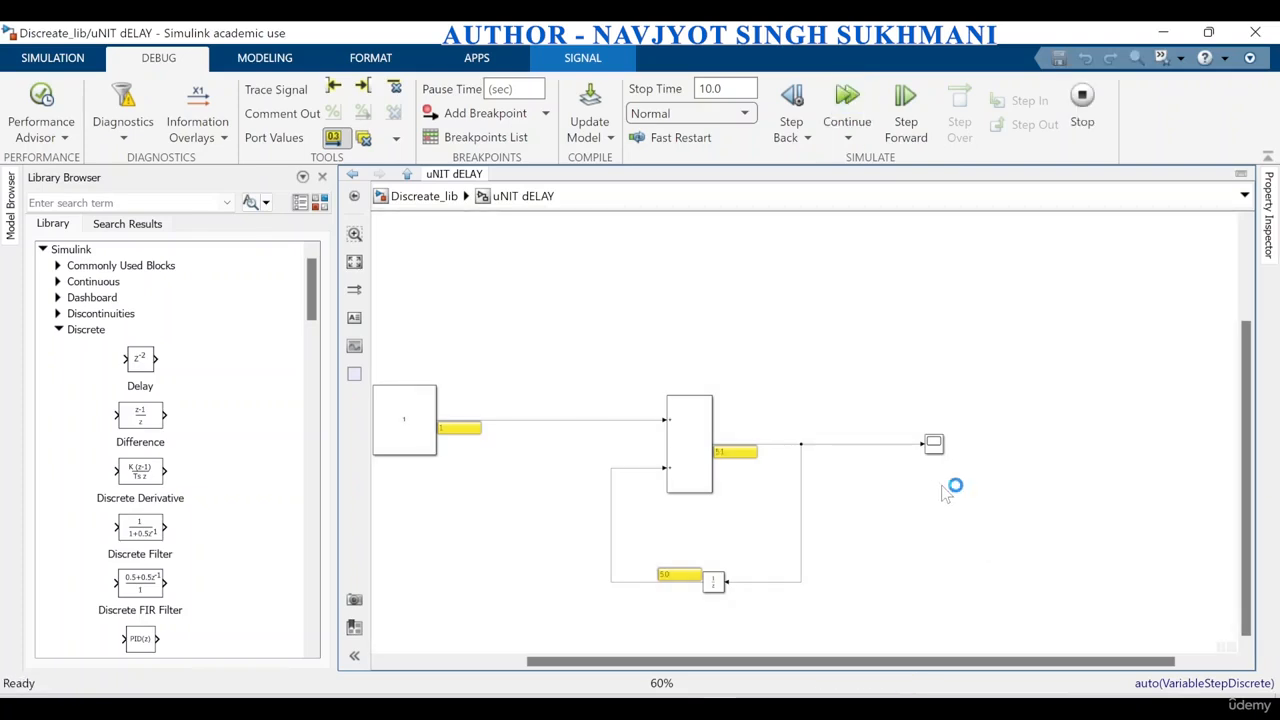
Add a Display block below the Scope, branch its input from the Add output line, and widen the block slightly.
double_click(943, 487)
text(di)
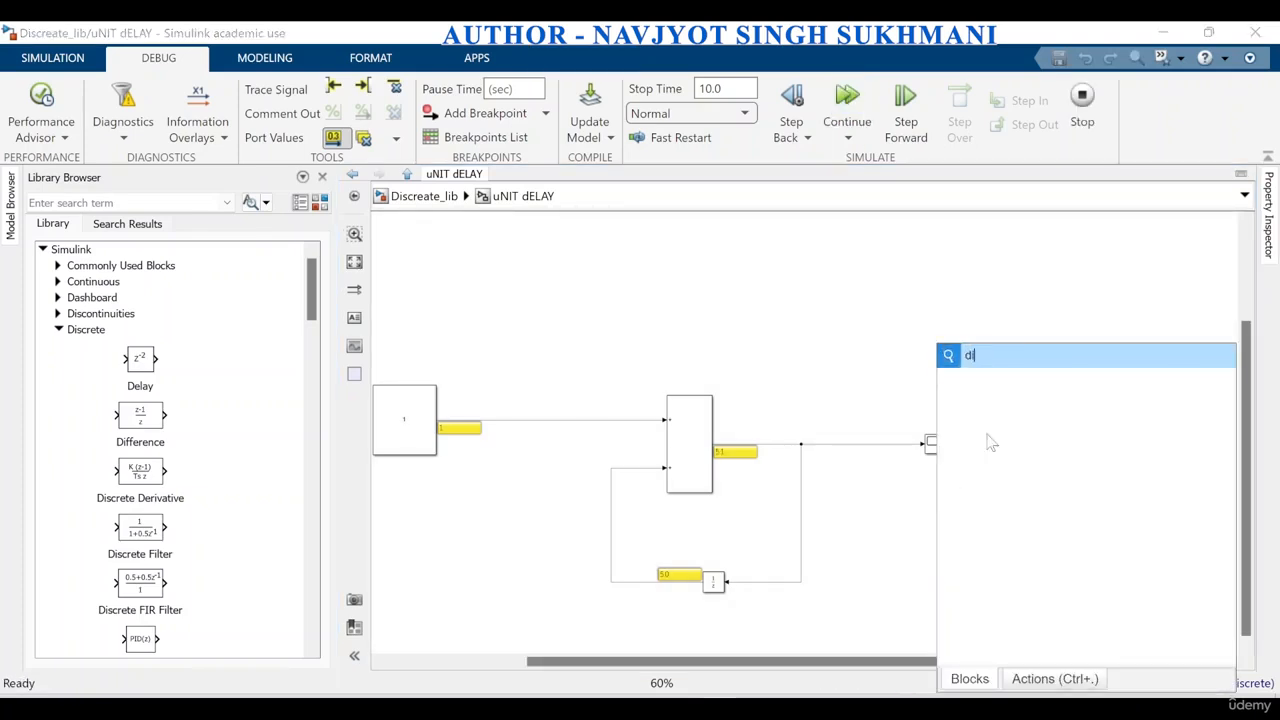
click(997, 388)
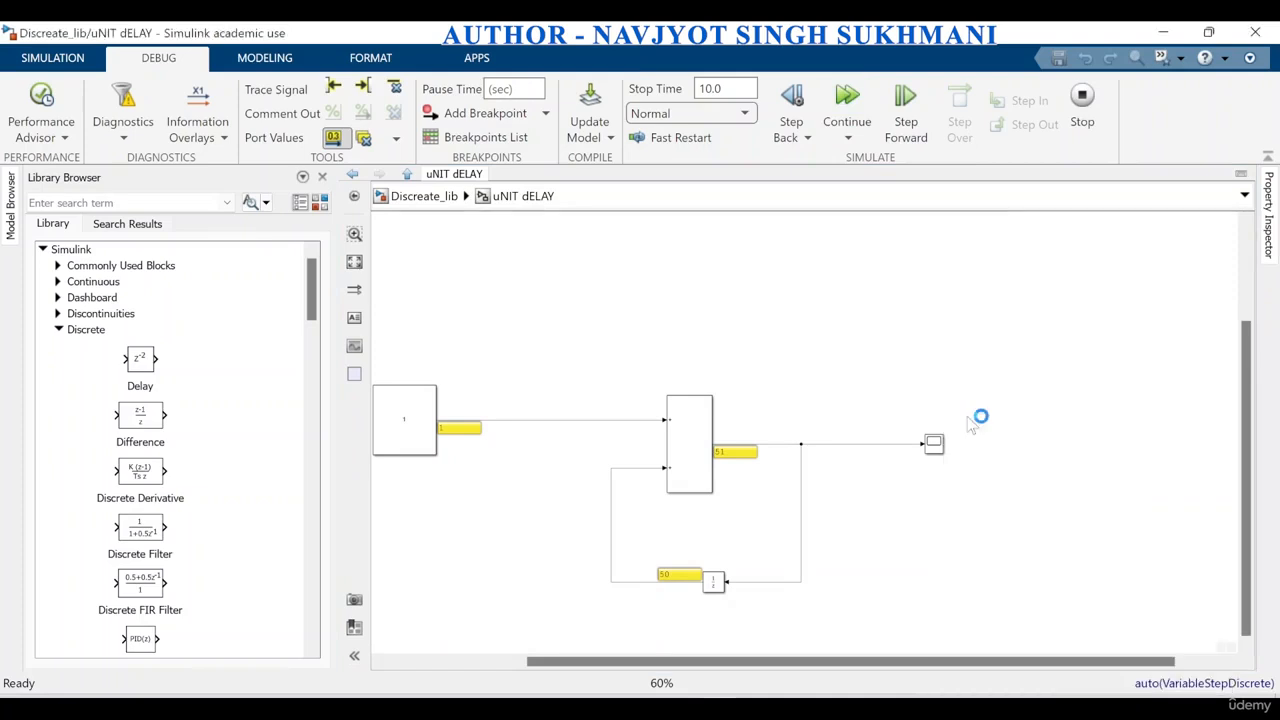
drag(908, 484, 875, 443)
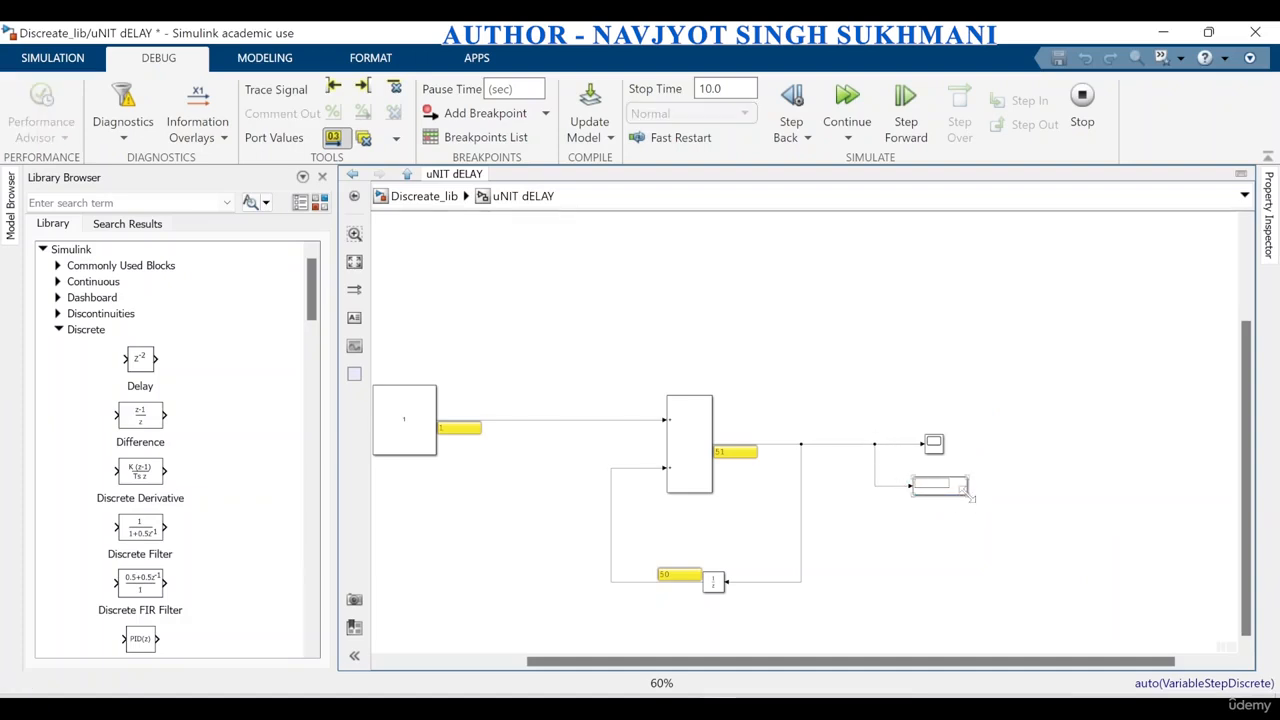
mouse_move(975, 503)
mouse_down()
mouse_move(986, 524)
mouse_move(985, 500)
mouse_up()
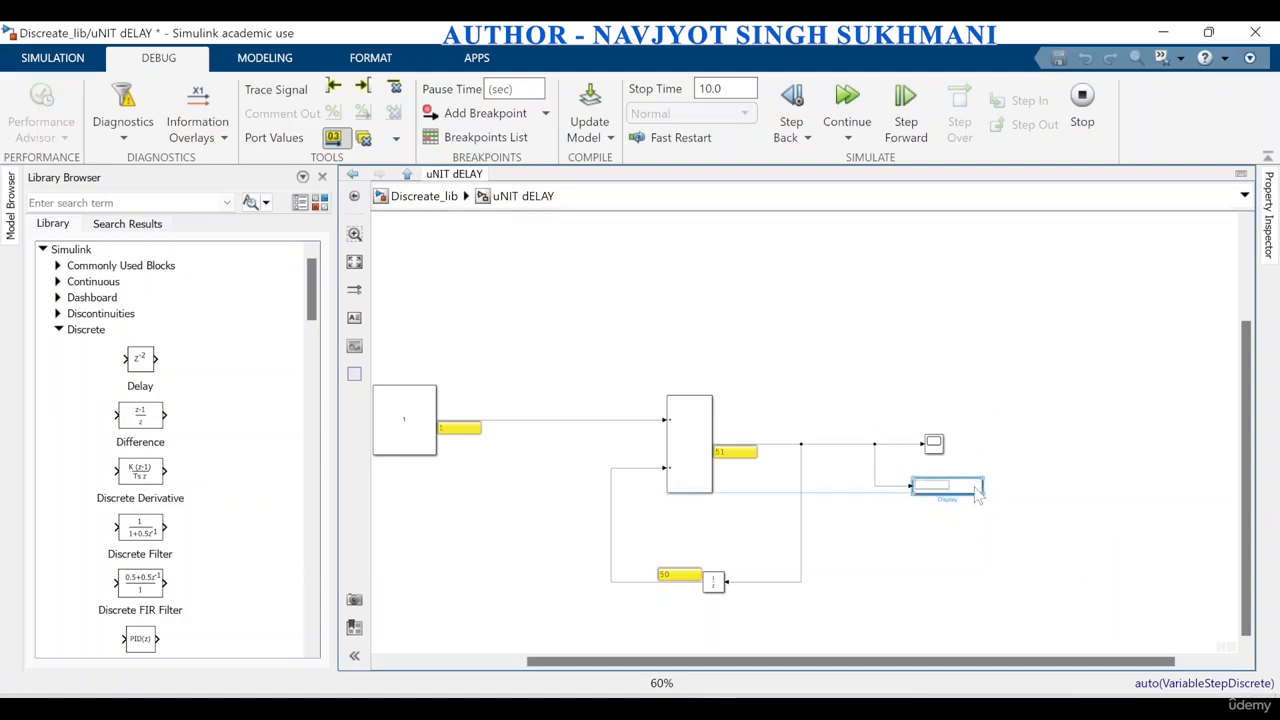
Step through the simulation to its end while examining the port and Display values, and return to the Discreate_lib level.
scroll(425, 495, up, 4)
scroll(471, 434, down, 4)
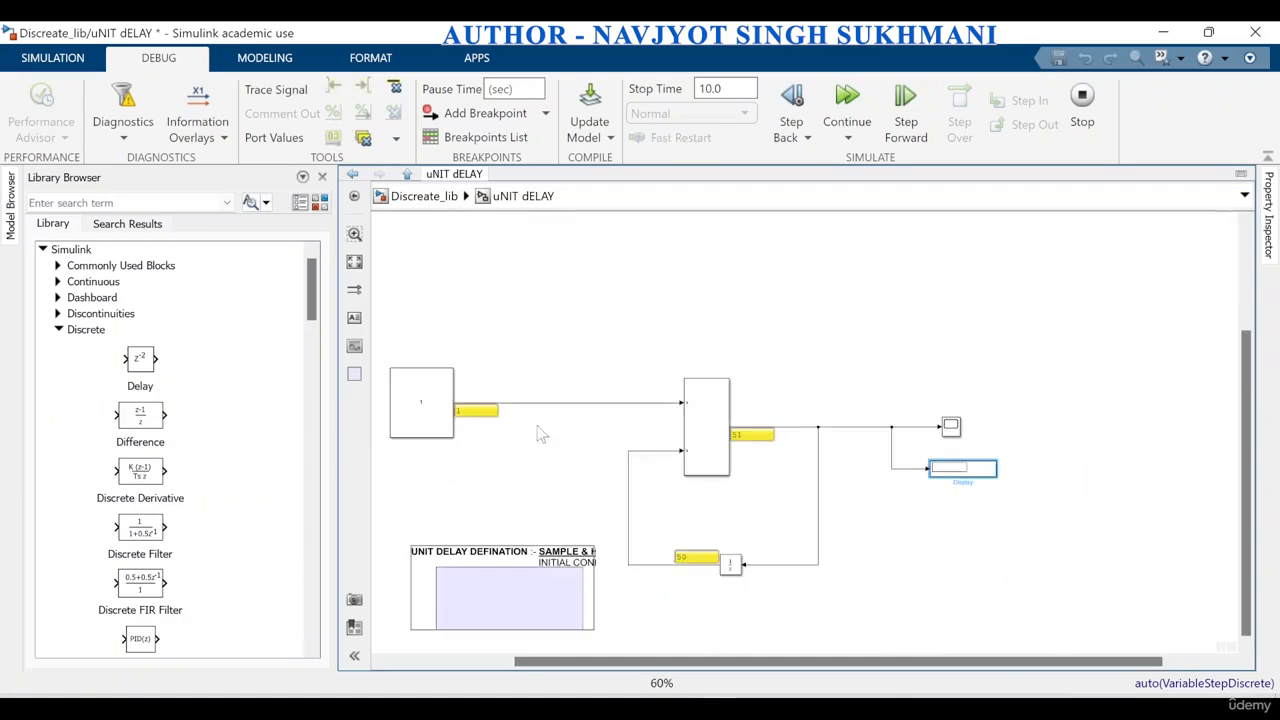
scroll(707, 565, up, 4)
scroll(707, 565, down, 2)
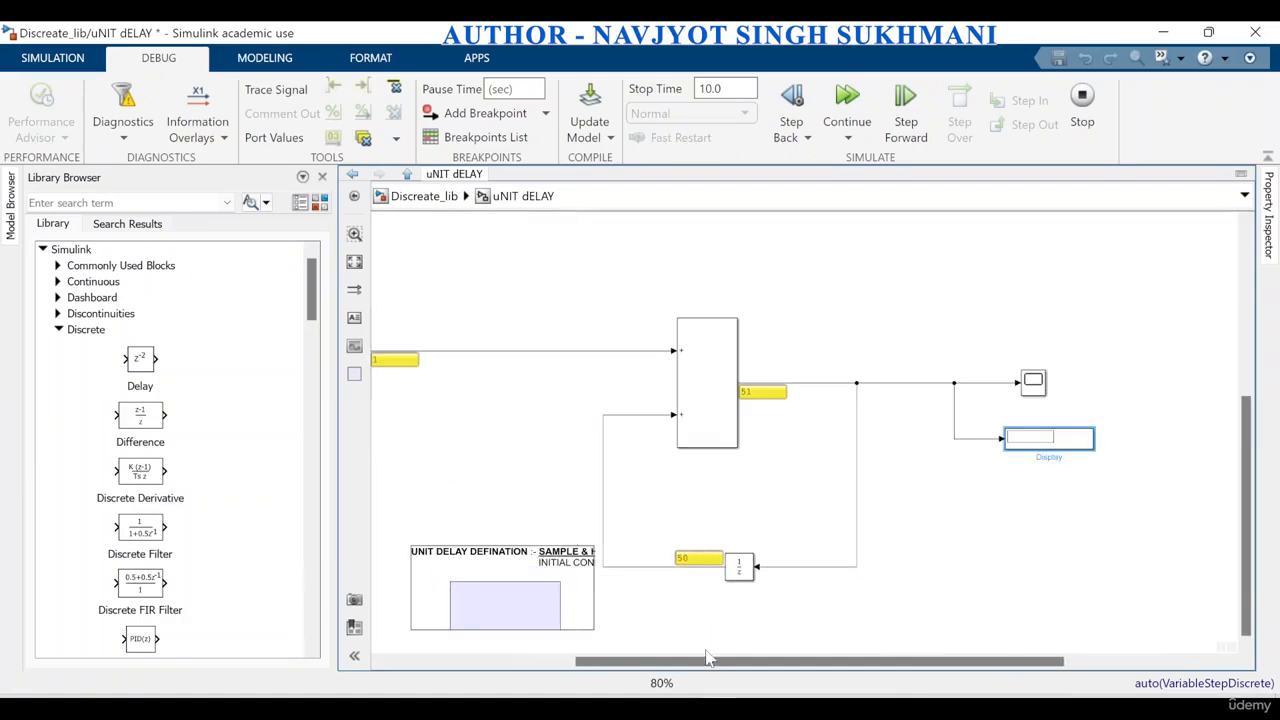
drag(705, 668, 624, 668)
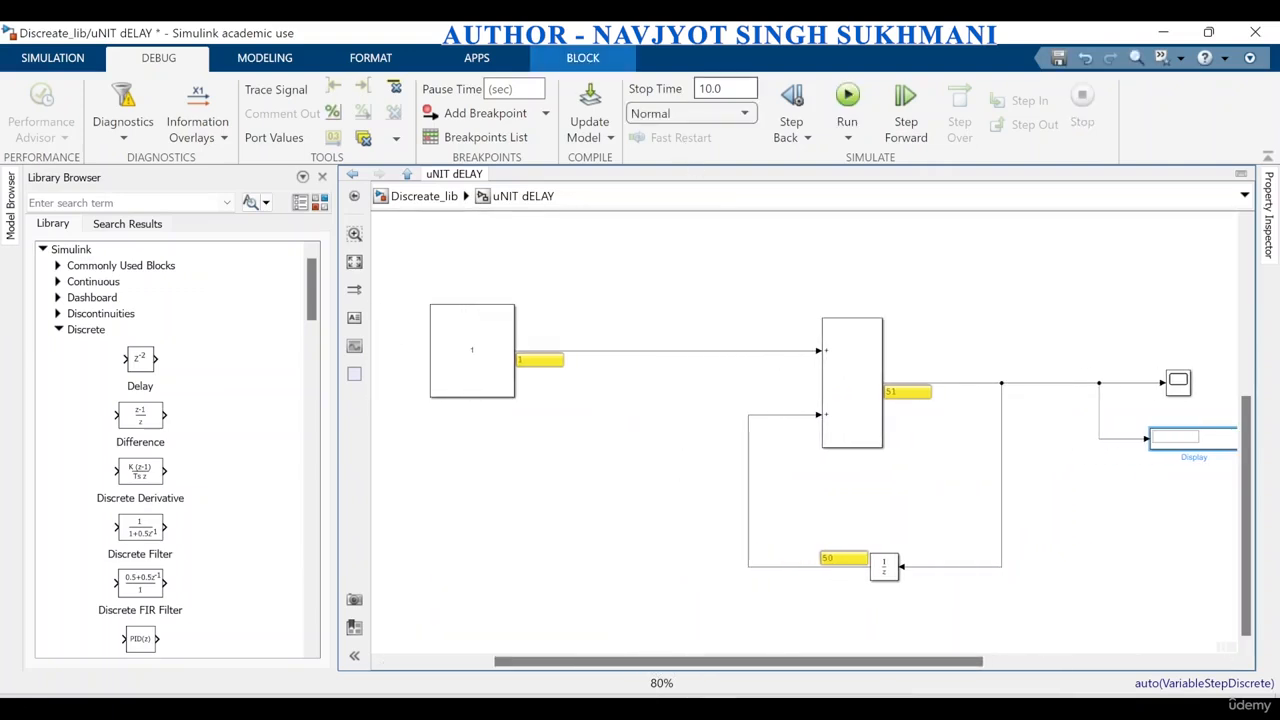
click(906, 105)
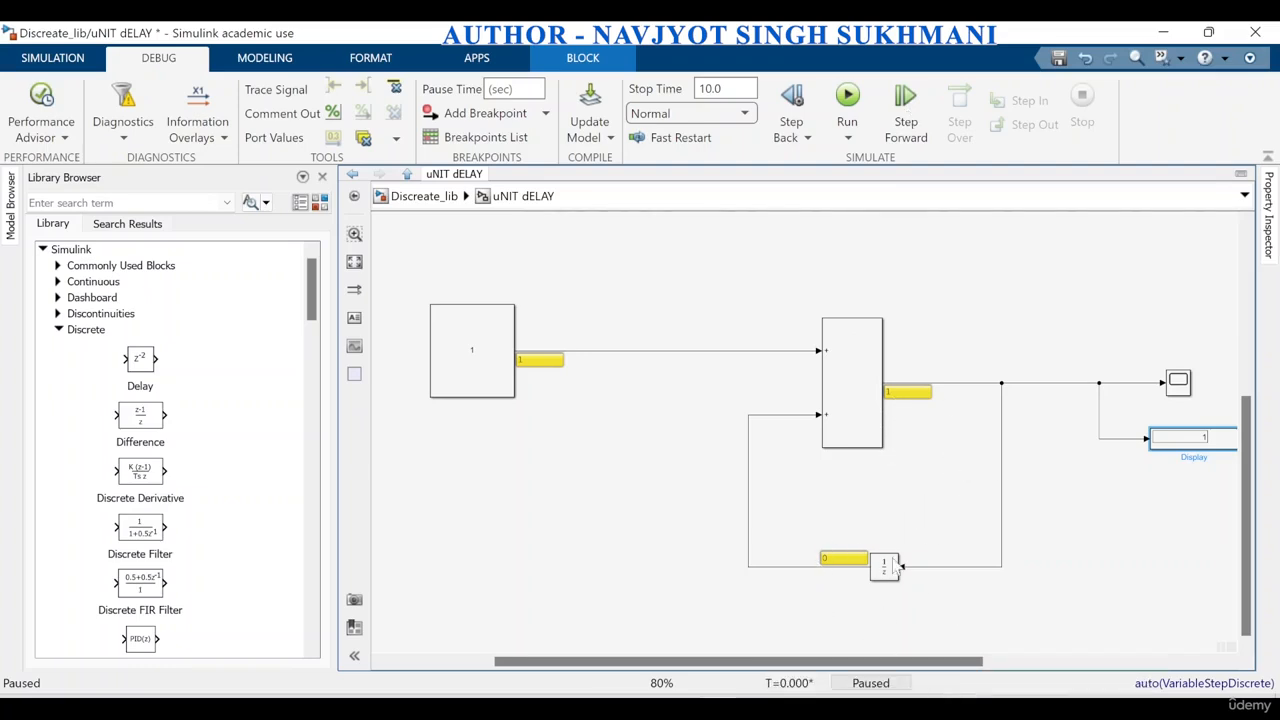
click(914, 124)
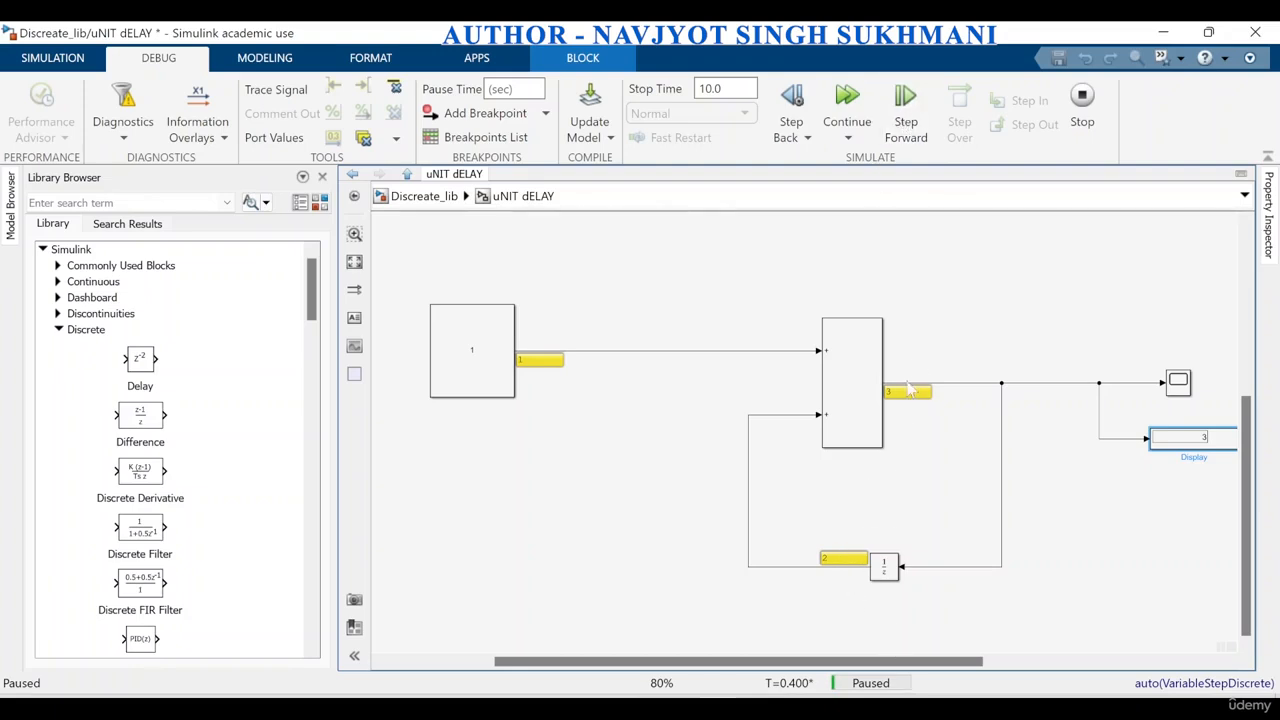
click(847, 100)
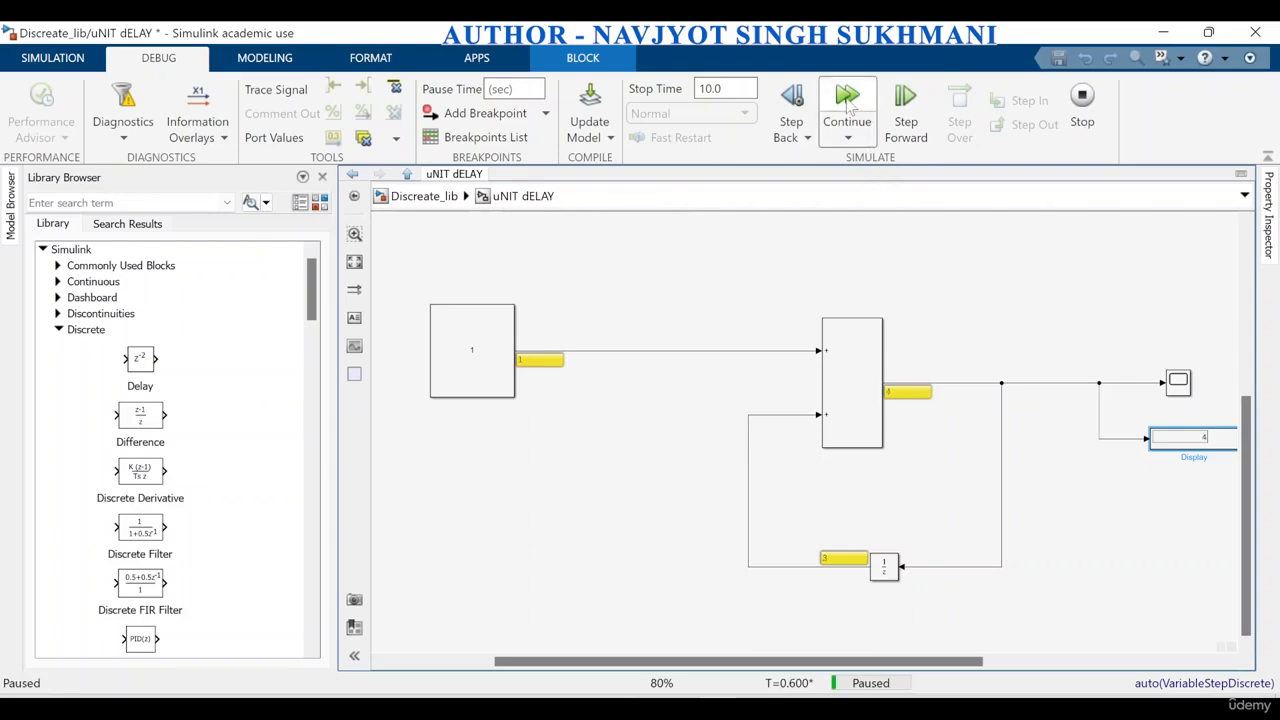
click(847, 100)
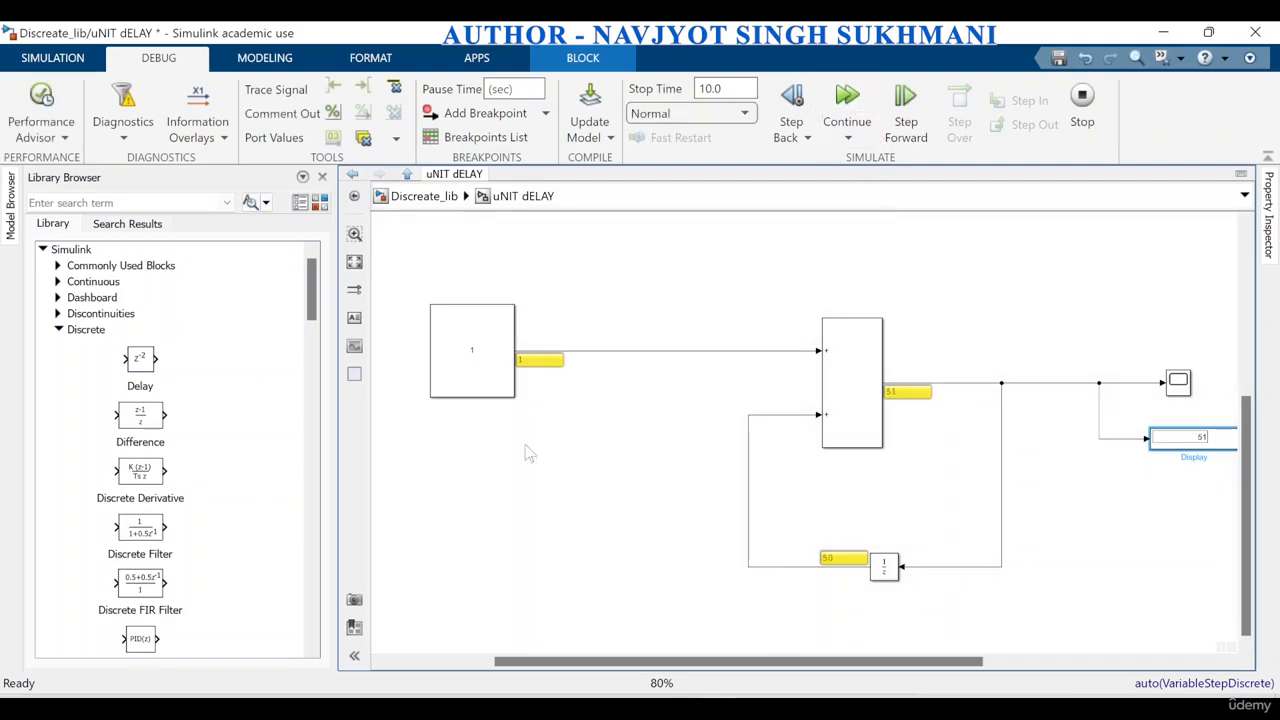
click(405, 175)
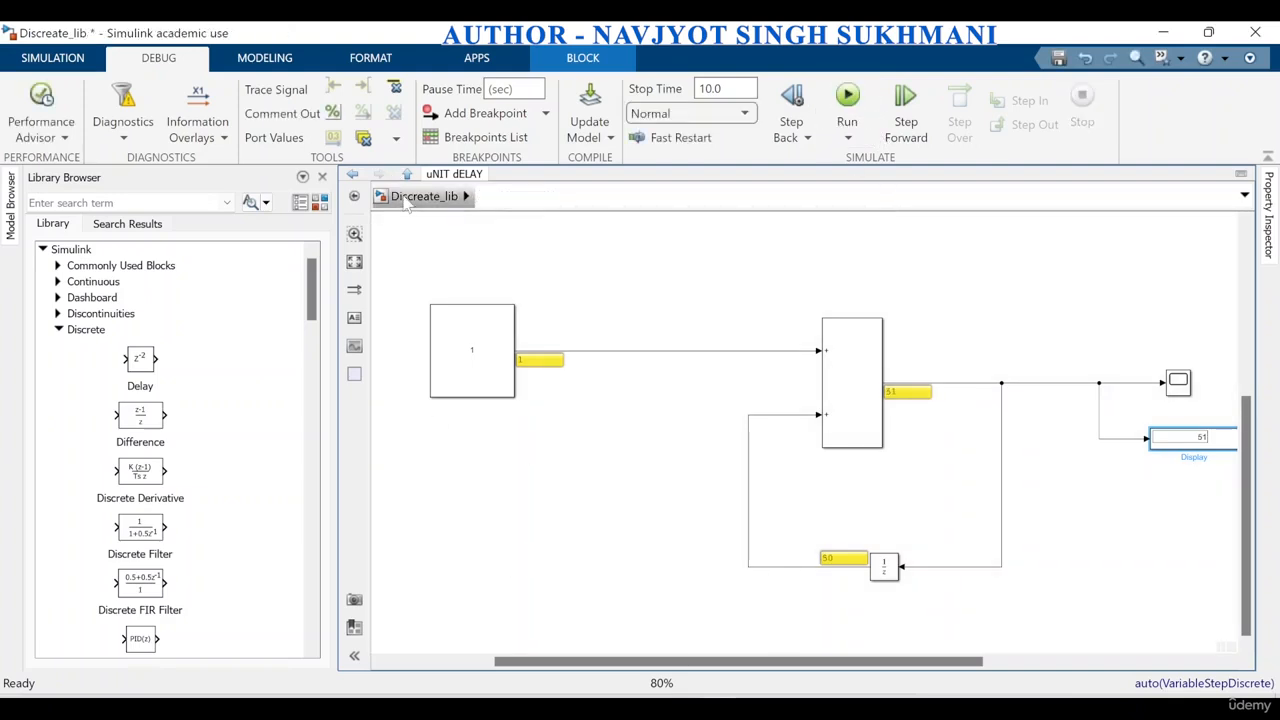